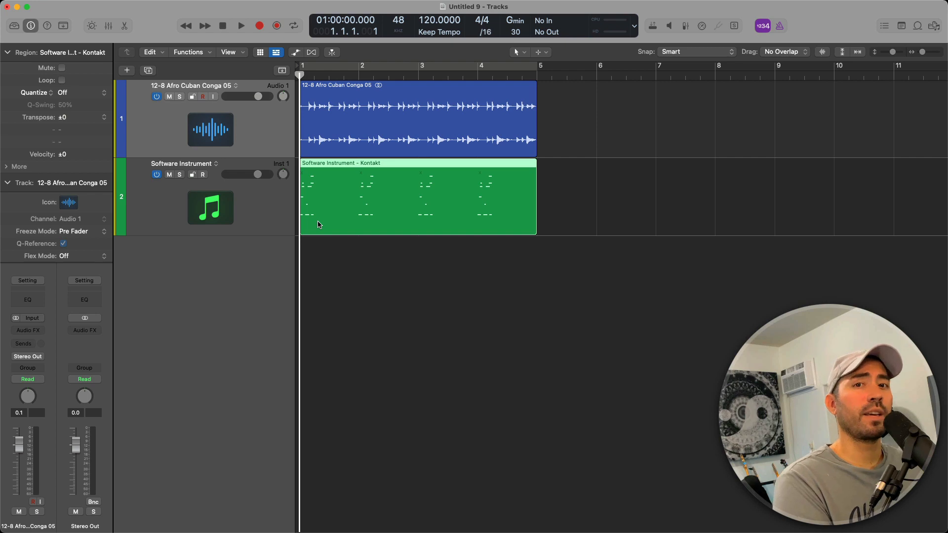
key(alt+super+n)
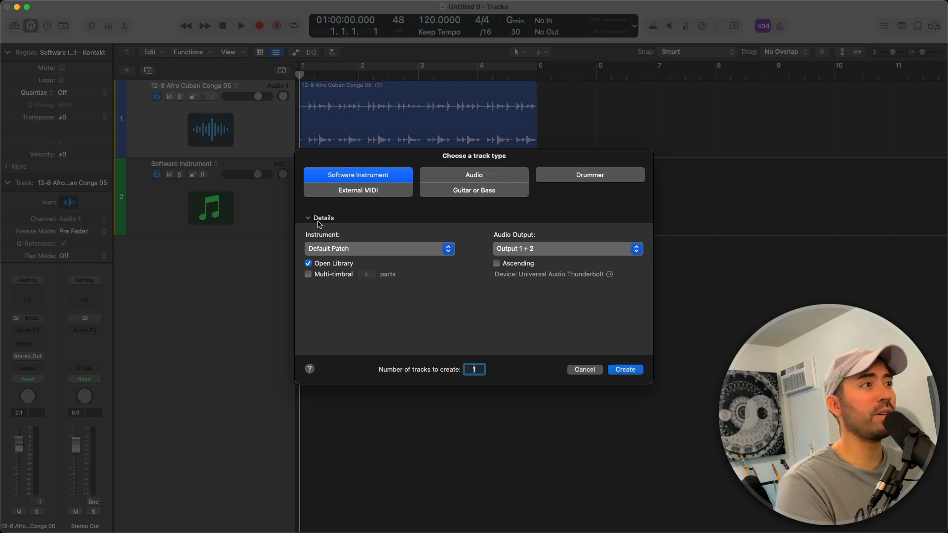
key(Right)
key(Right)
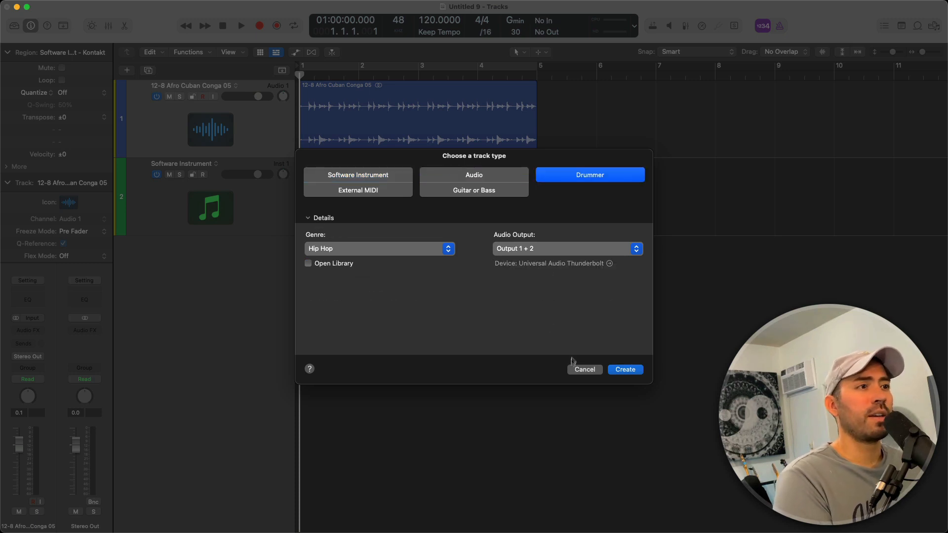
click(580, 369)
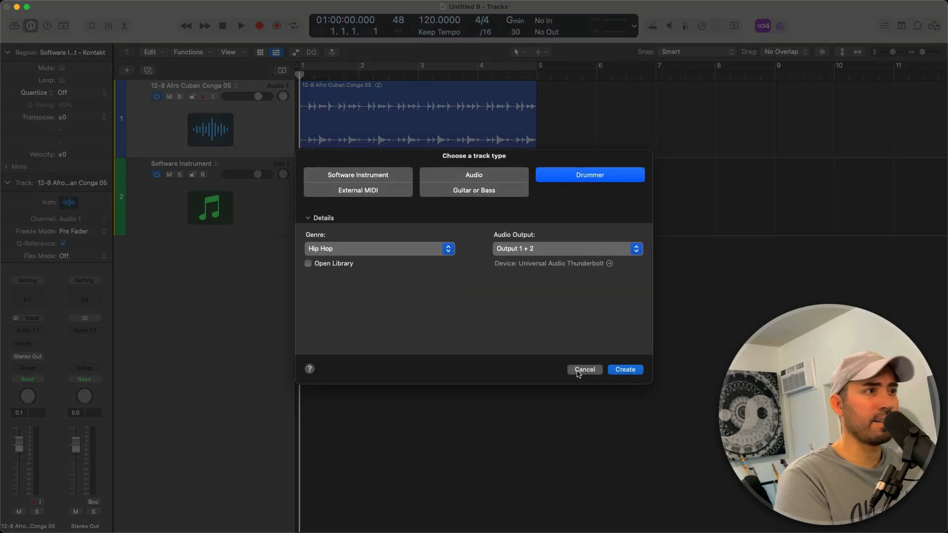
click(578, 370)
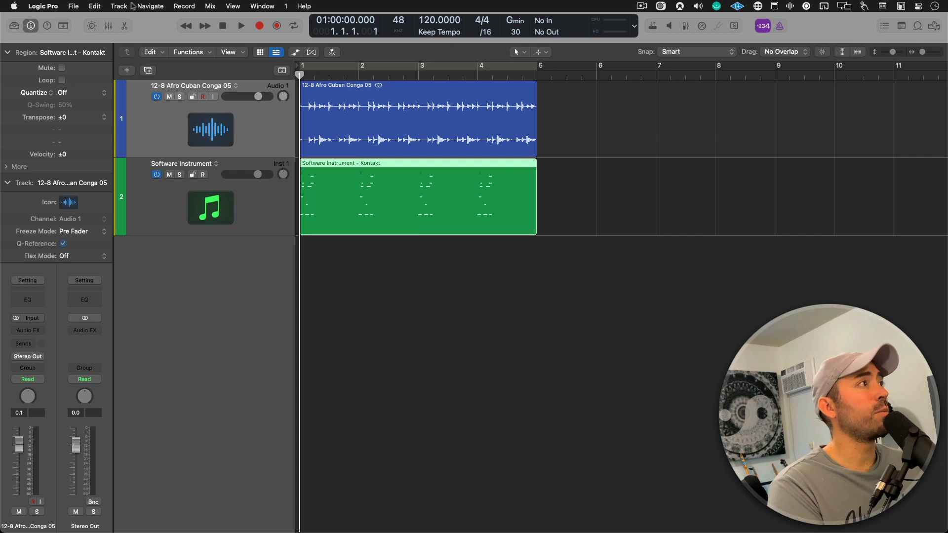
Step: Add a new Drummer track and move it below the Software Instrument track, leaving the editor hidden
click(123, 7)
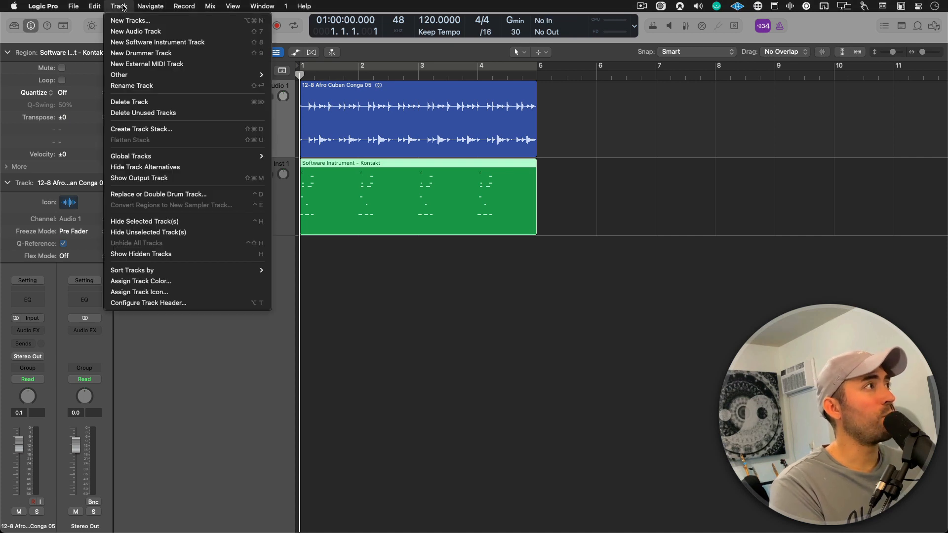
click(141, 53)
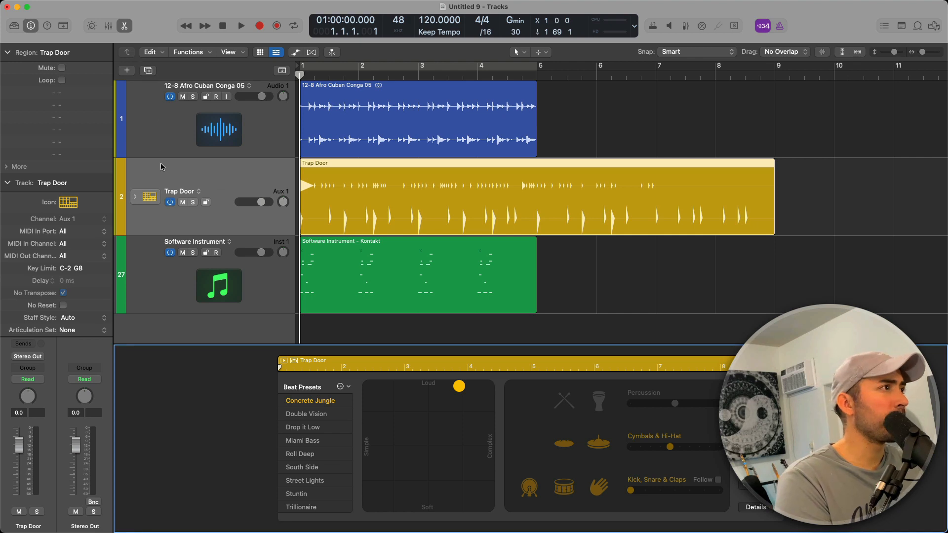
drag(162, 166, 222, 282)
key(e)
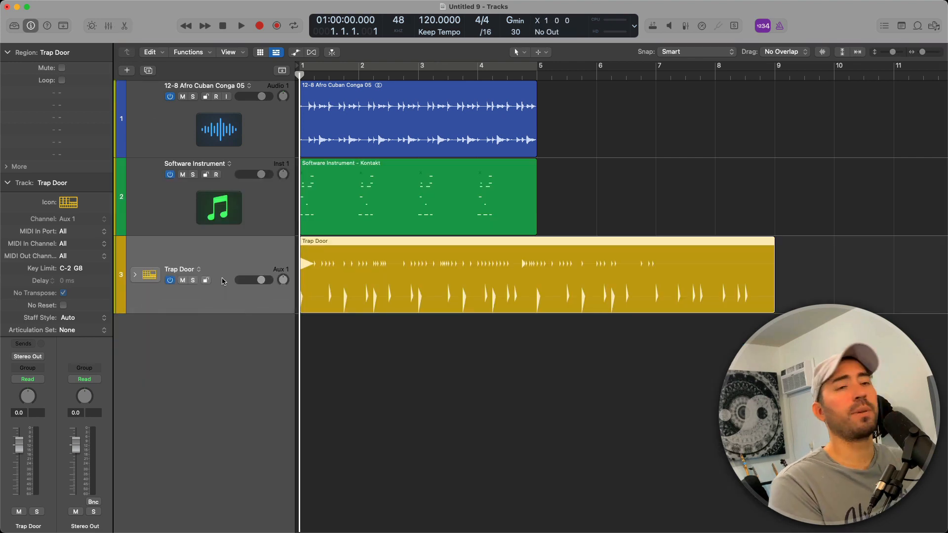
key(e)
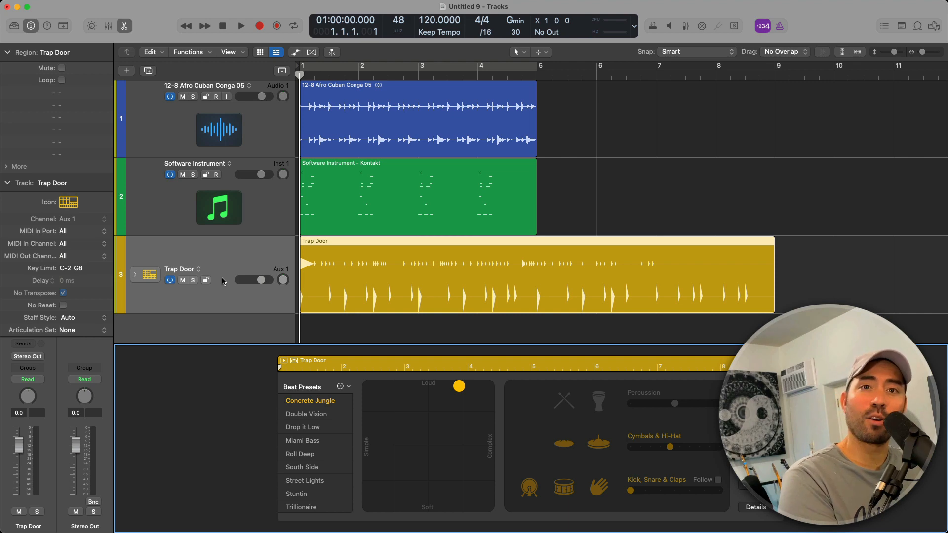
key(e)
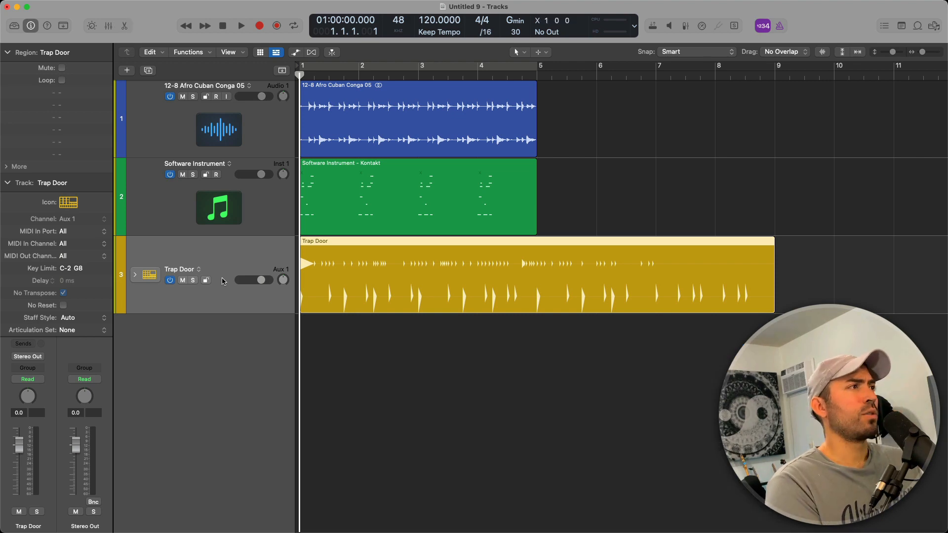
Step: Select the audio, Software Instrument and Drummer tracks one after another to compare the three track types
click(211, 132)
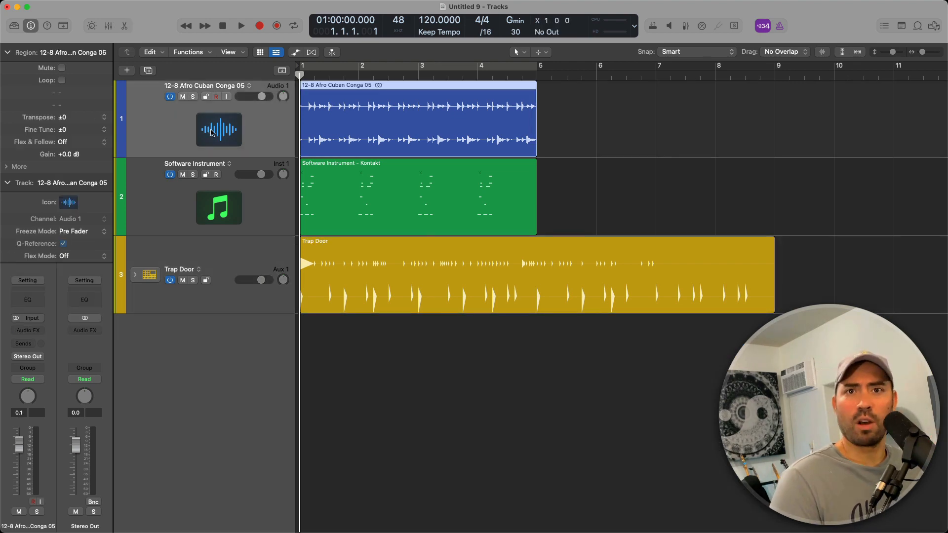
key(Down)
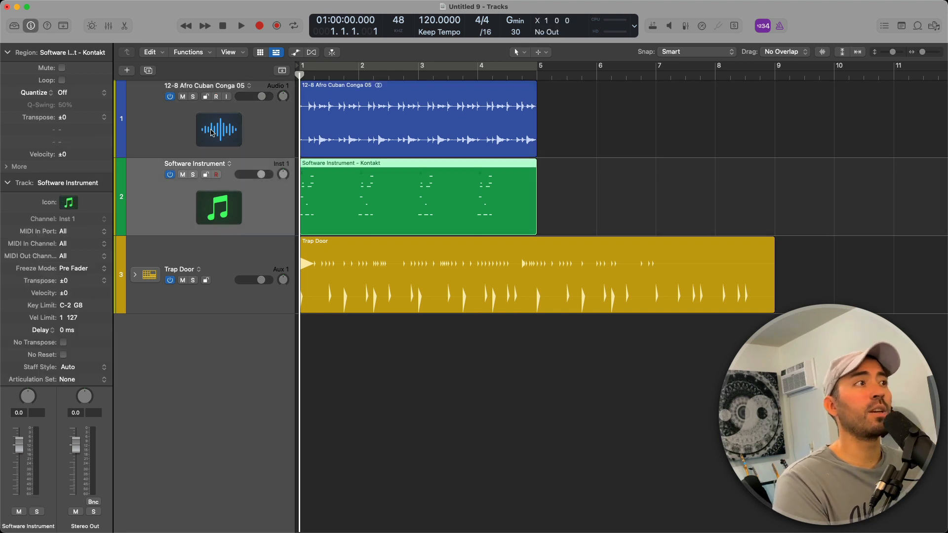
key(Down)
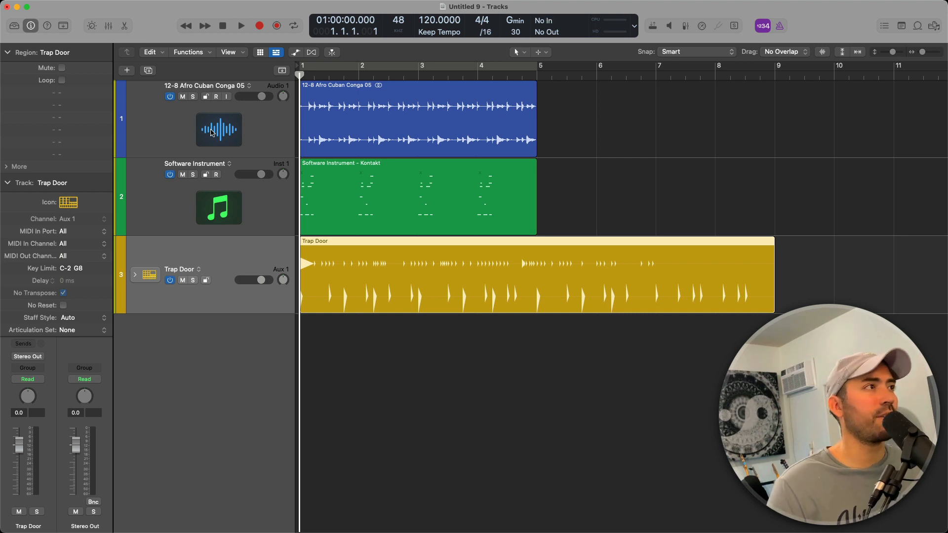
Step: Replace the conga region on the audio track with the 12-8 Acoustic Strum 01 loop at bar 1 and audition it soloed
click(213, 132)
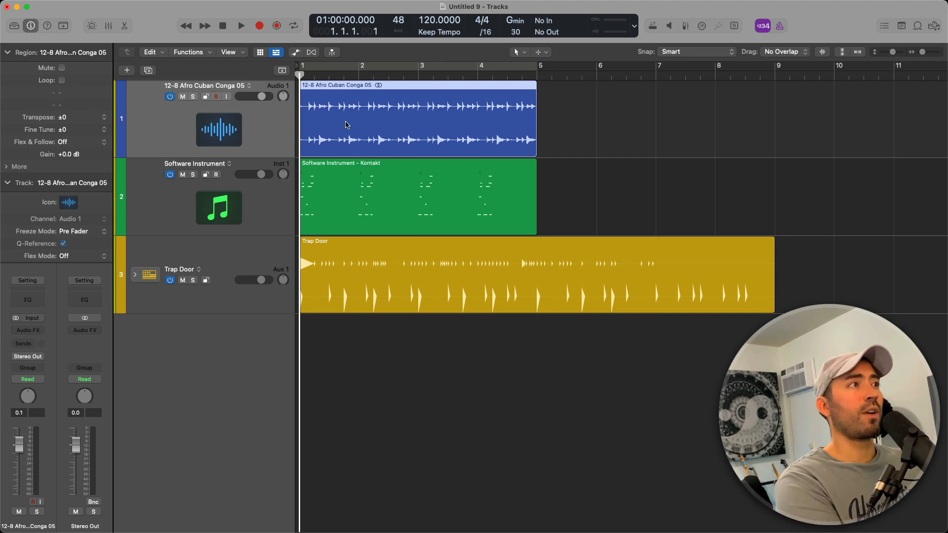
key(Delete)
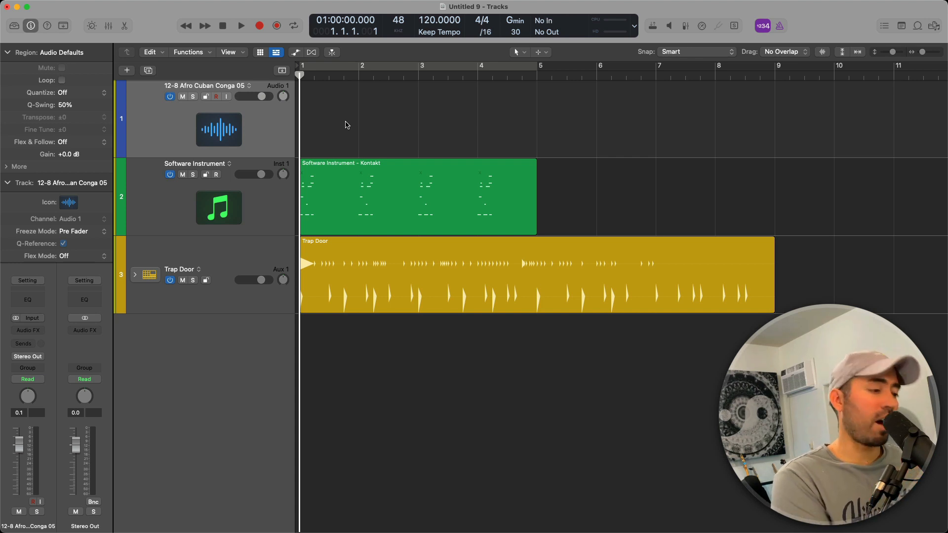
key(o)
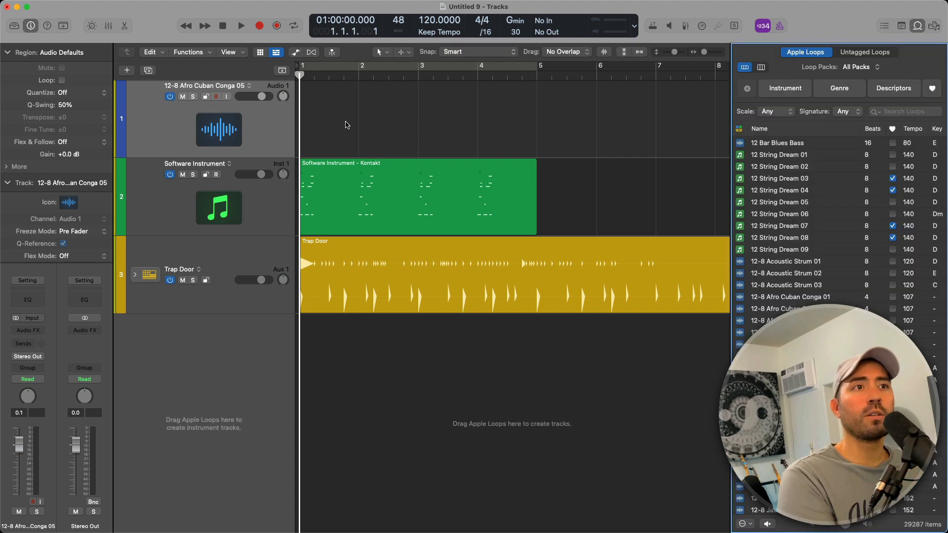
drag(800, 264, 298, 109)
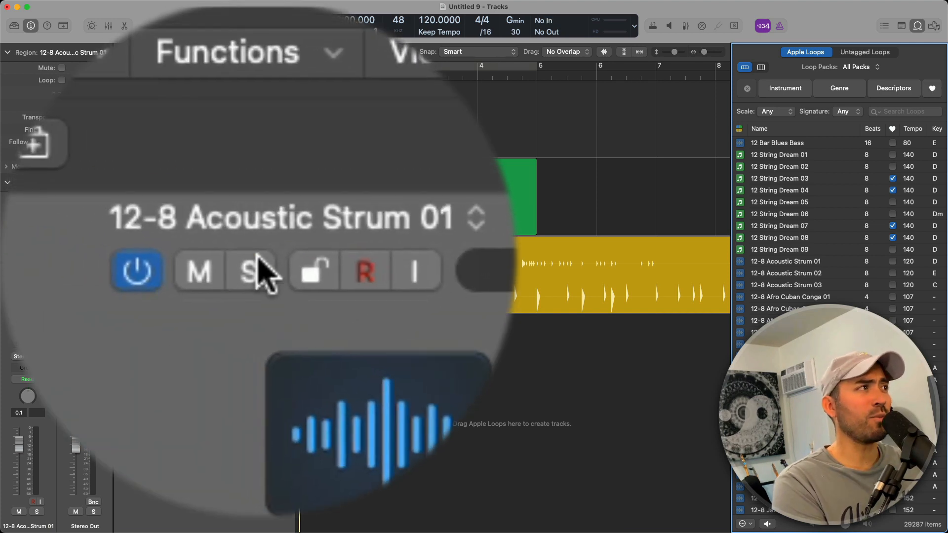
click(192, 97)
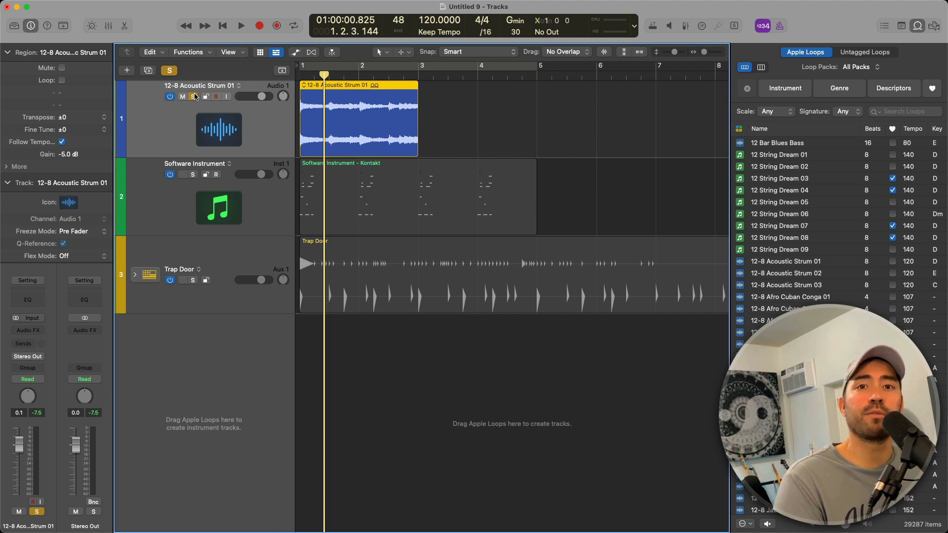
click(193, 97)
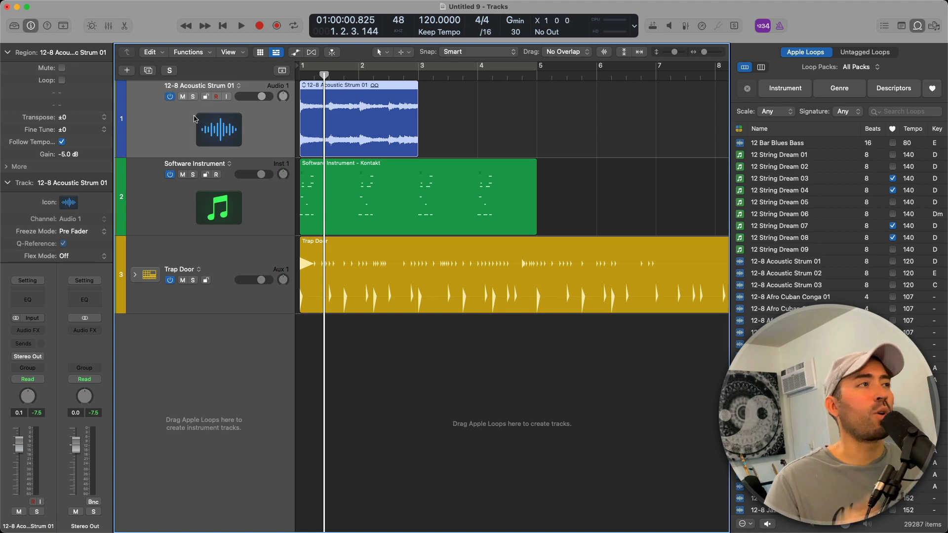
Step: Replace the MIDI region on the Software Instrument track with the 12 String Dream 03 loop at bar 1
click(197, 207)
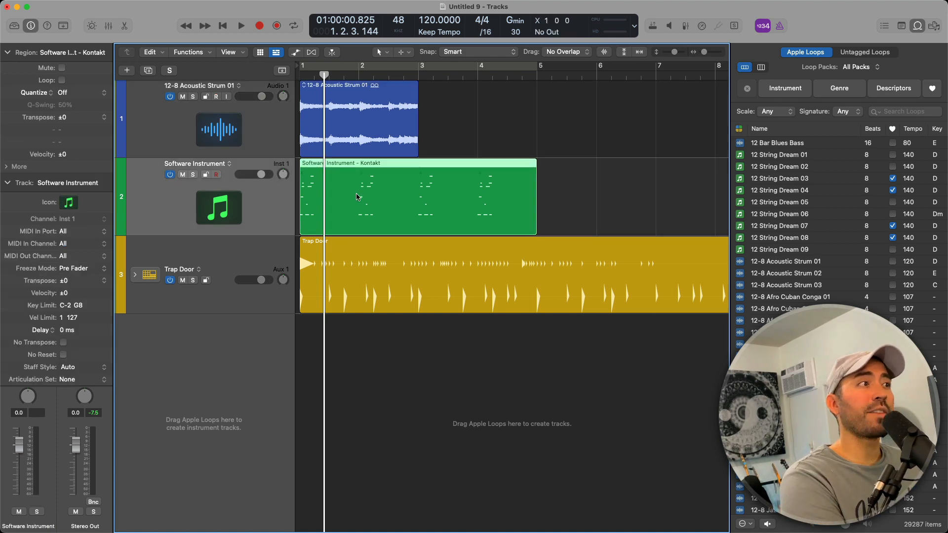
key(Delete)
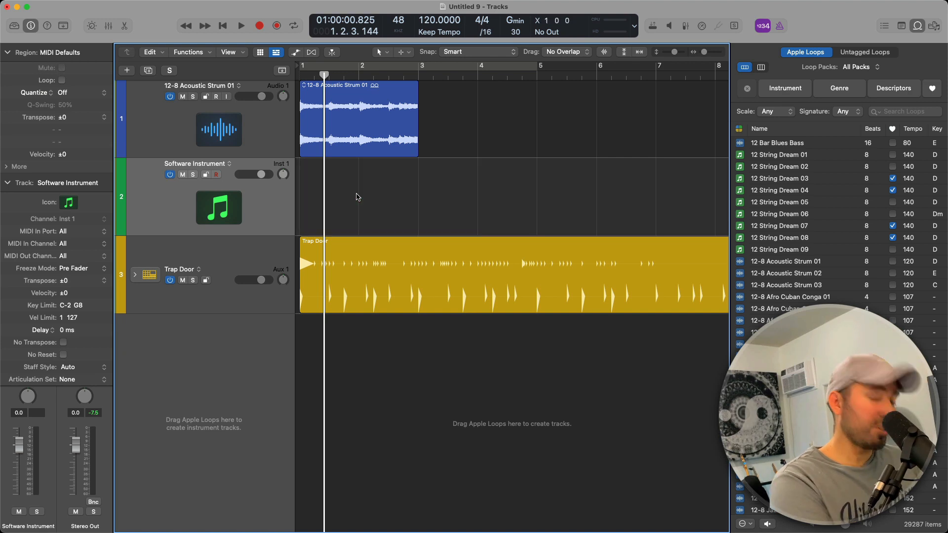
key(r)
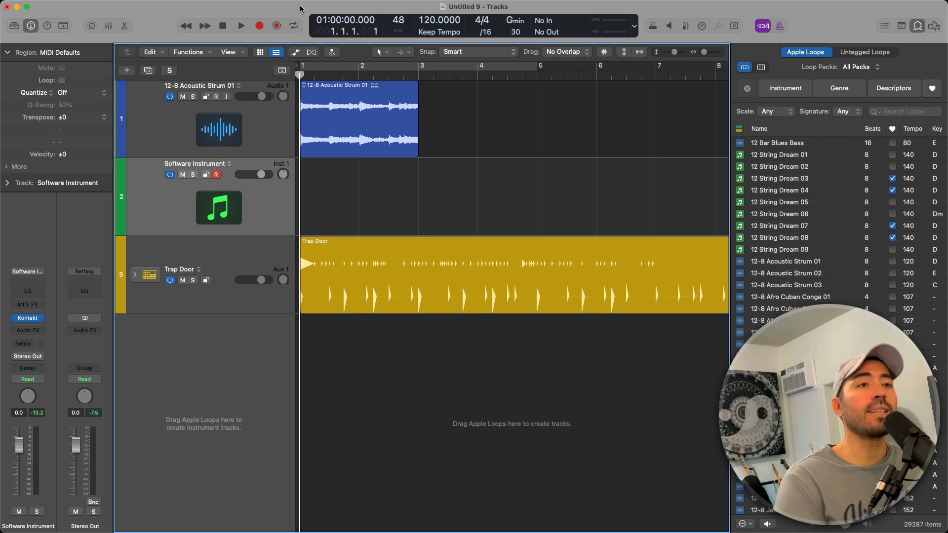
drag(784, 178, 303, 187)
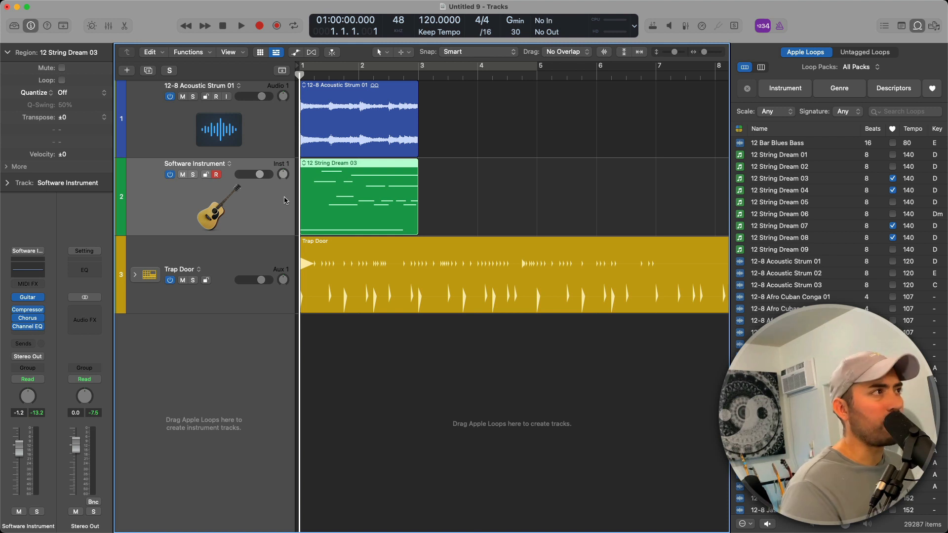
Step: Compare the audio and Software Instrument tracks and preview the 12 String Dream 07 loop in the Loop Browser
click(265, 147)
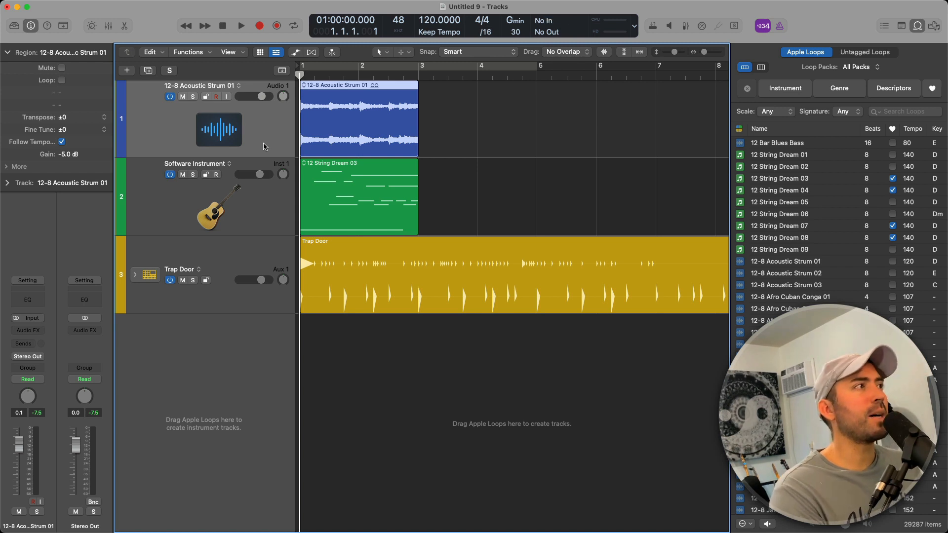
click(265, 201)
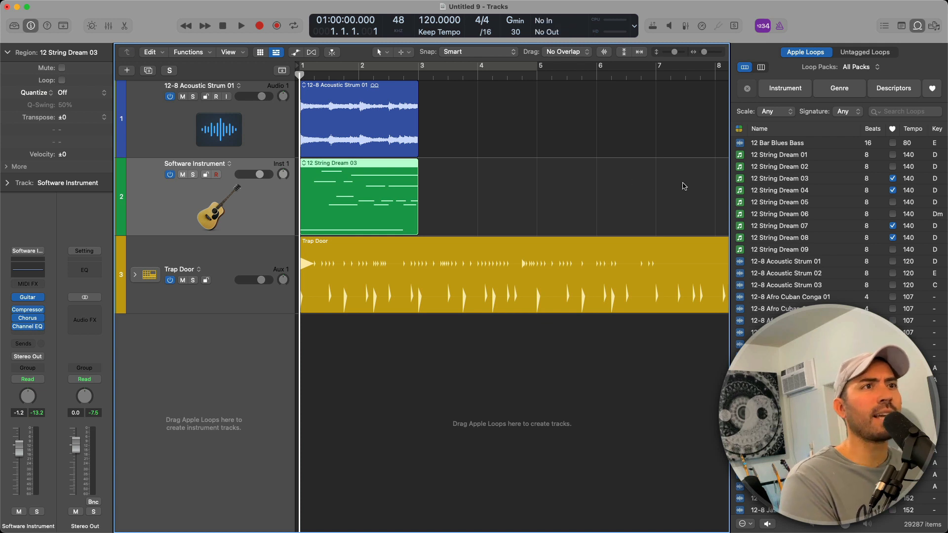
click(800, 225)
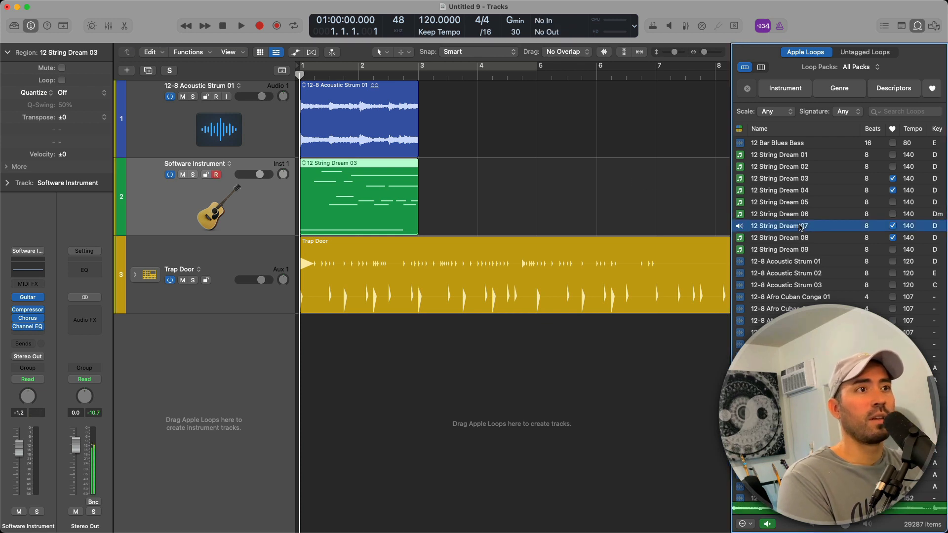
click(800, 227)
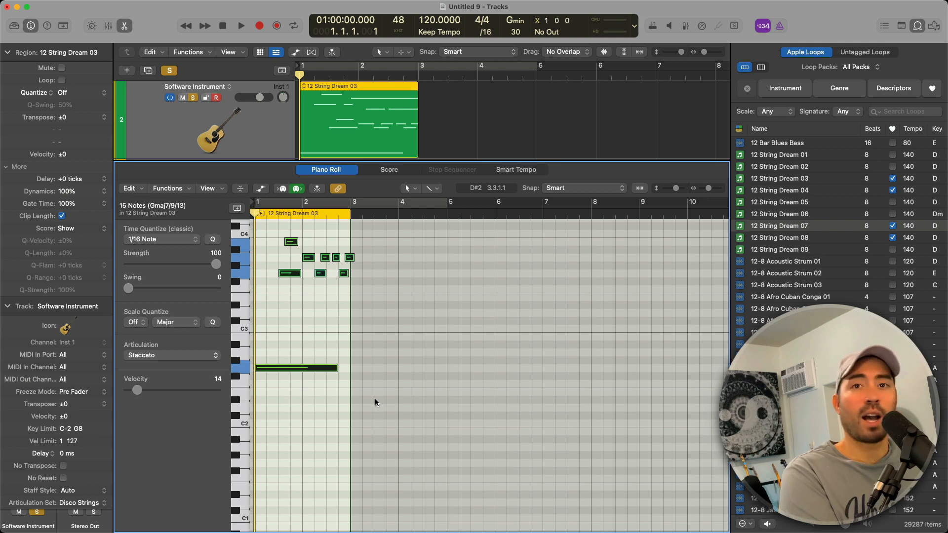
Step: Play the soloed 12 String Dream 03 region and follow its notes in the Piano Roll
key(space)
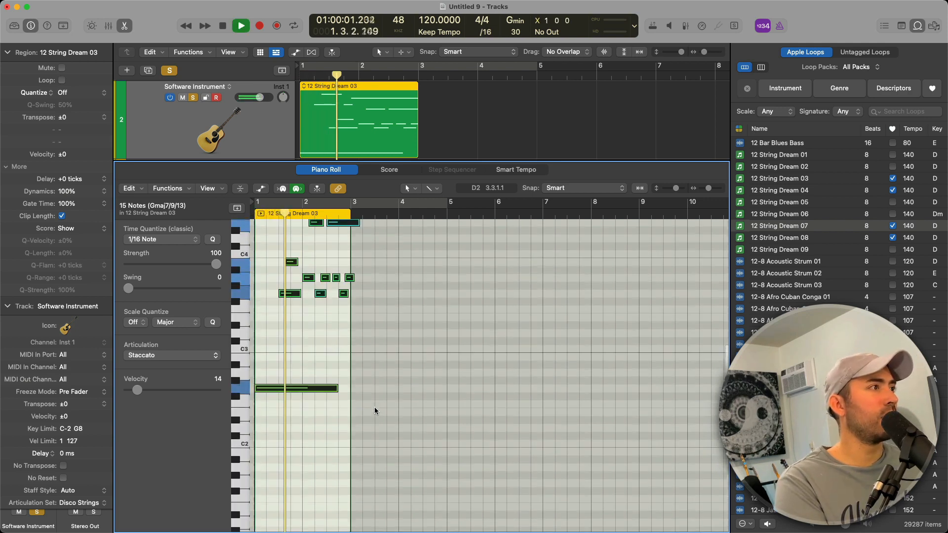
scroll(374, 405, up, 5)
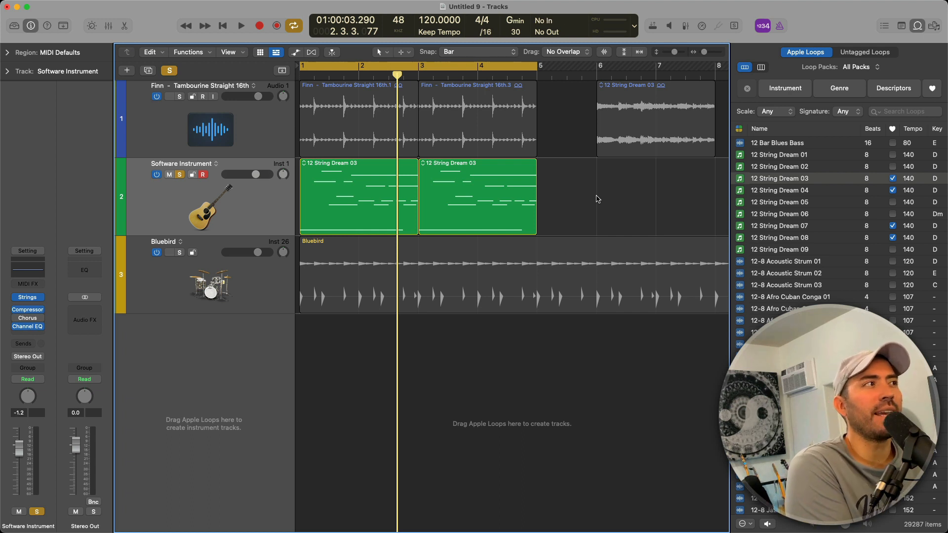
Step: Unsolo the Software Instrument track and enlarge the track heights to compare the tambourine audio waveforms with the MIDI regions
click(179, 176)
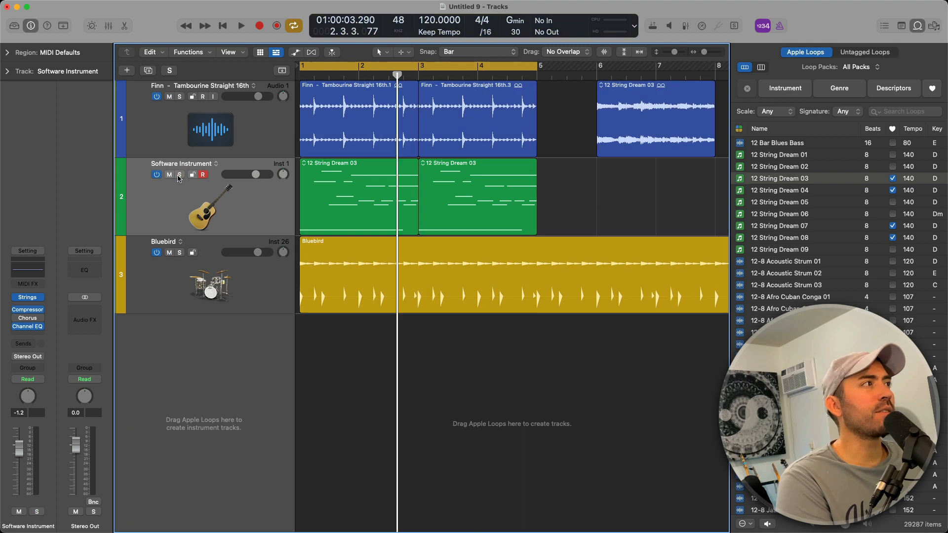
click(192, 136)
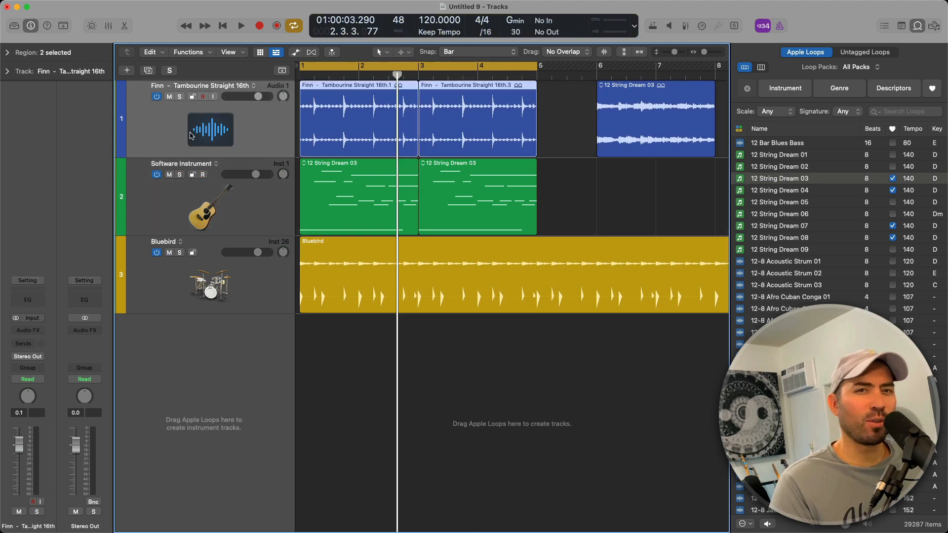
click(225, 207)
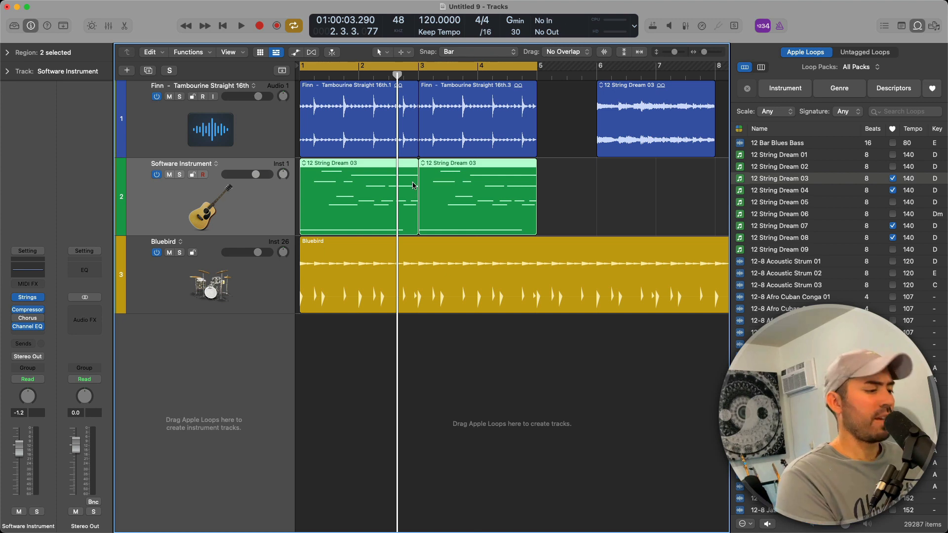
key(super+Down)
scroll(346, 177, up, 3)
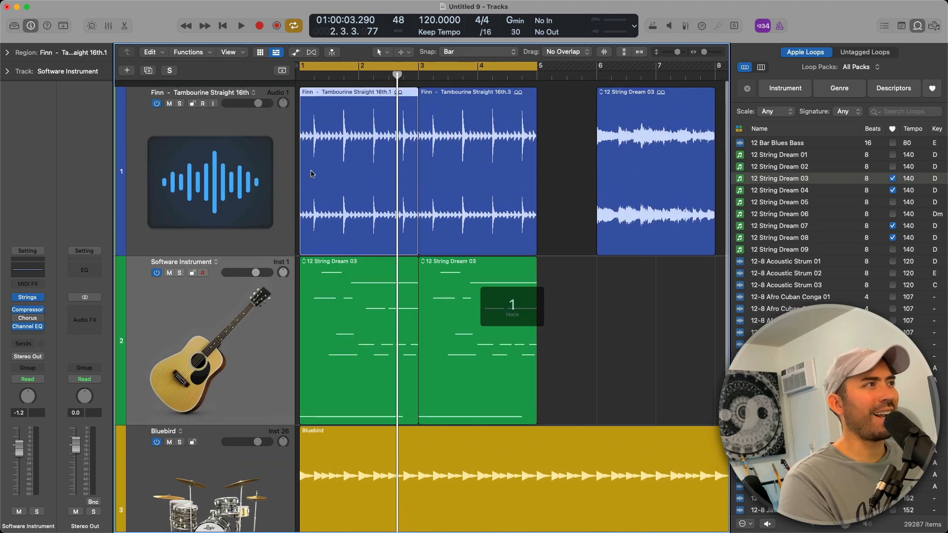
click(311, 174)
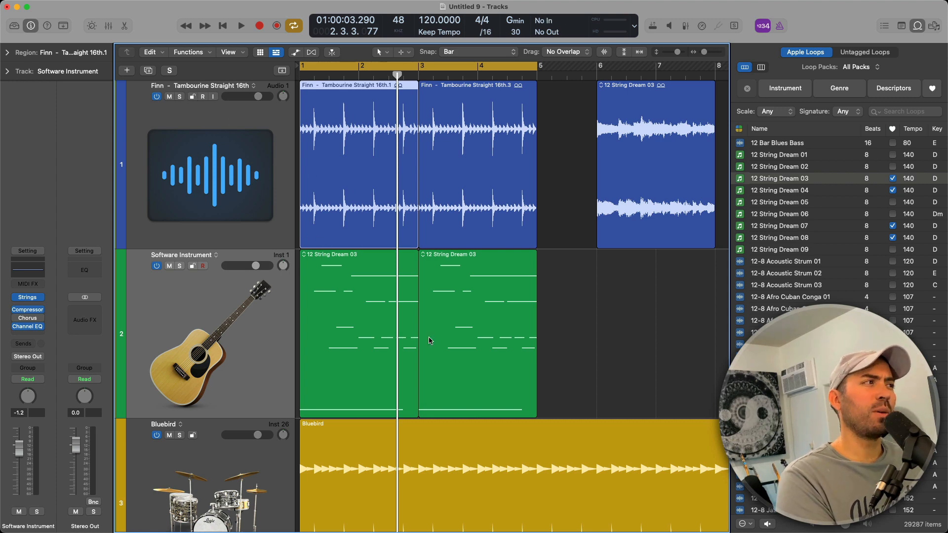
Step: Examine the MIDI notes of both 12 String Dream 03 regions close up in the Piano Roll
click(210, 300)
scroll(211, 300, down, 2)
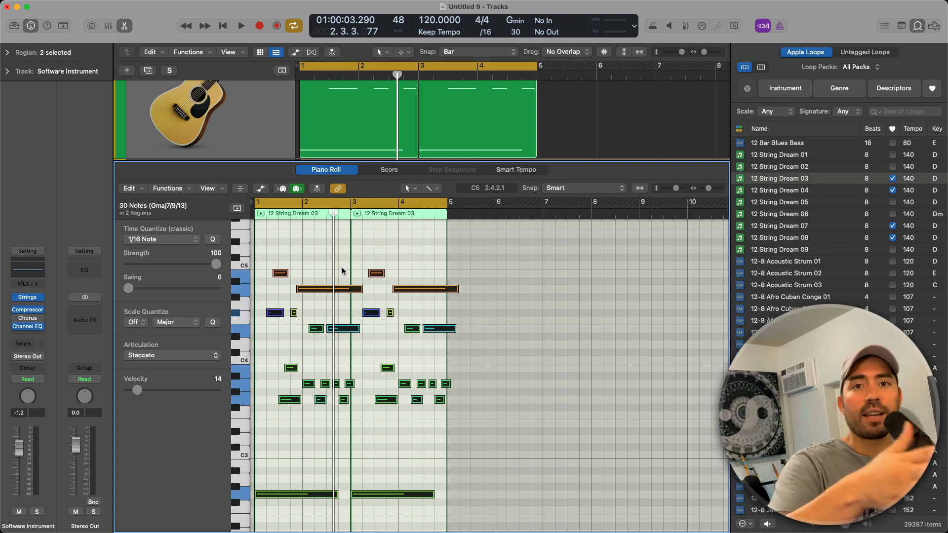
key(super+Right)
key(super+Right)
key(super+Right)
key(super+Right)
scroll(330, 377, left, 8)
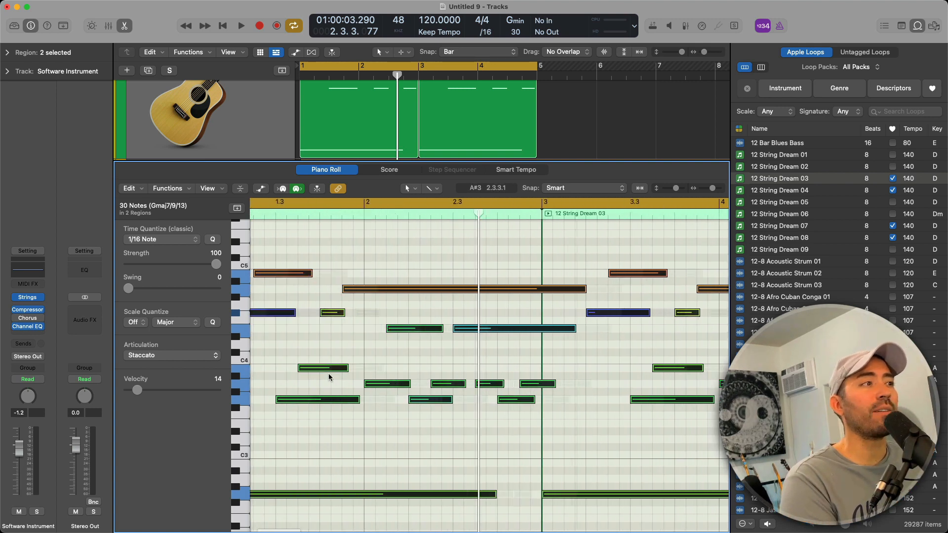
Step: Replace the Software Instrument track and its regions with a new track from the 12 String Dream 03 loop, placed above the Bluebird track
key(e)
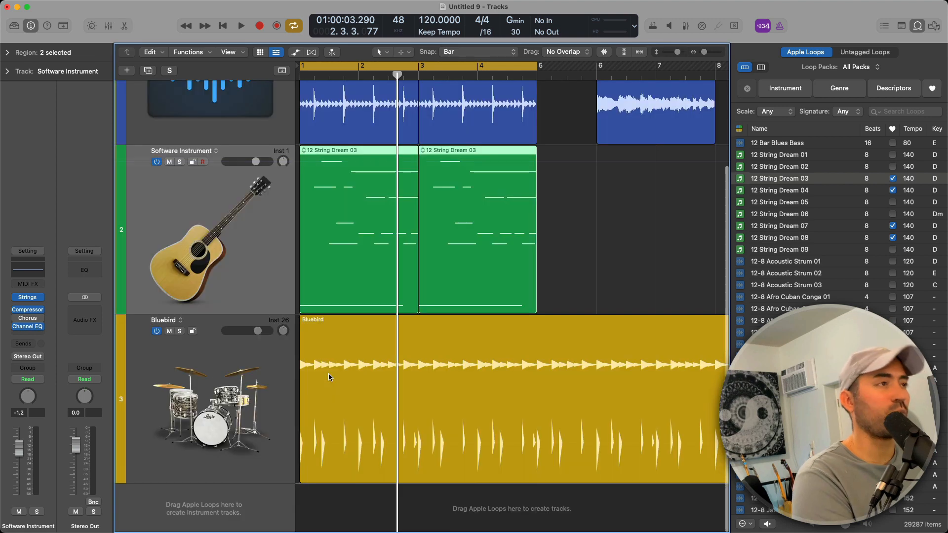
key(Delete)
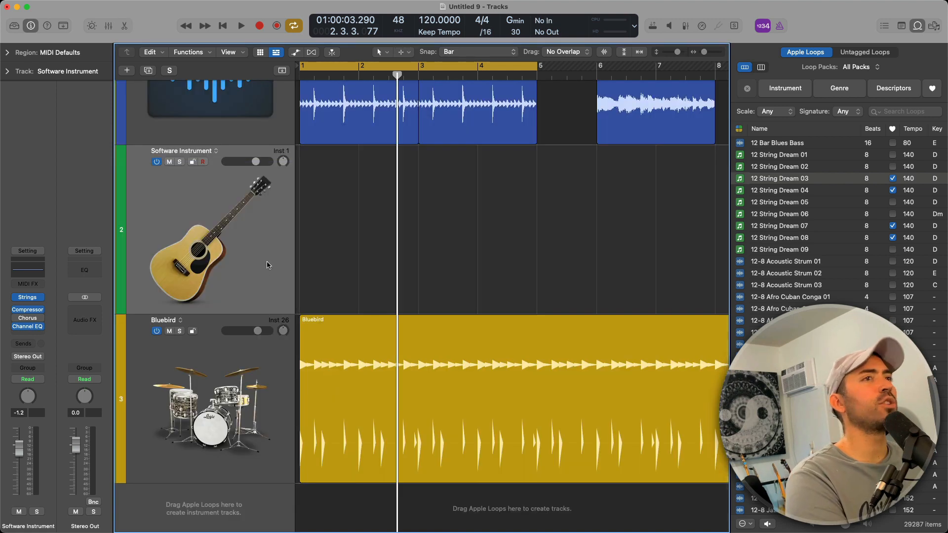
key(super+BackSpace)
drag(797, 178, 316, 456)
drag(222, 460, 187, 220)
Step: Solo and play the 12 String Acoustic Guitar track, and repeat its 12 String Dream 03 region once
click(179, 210)
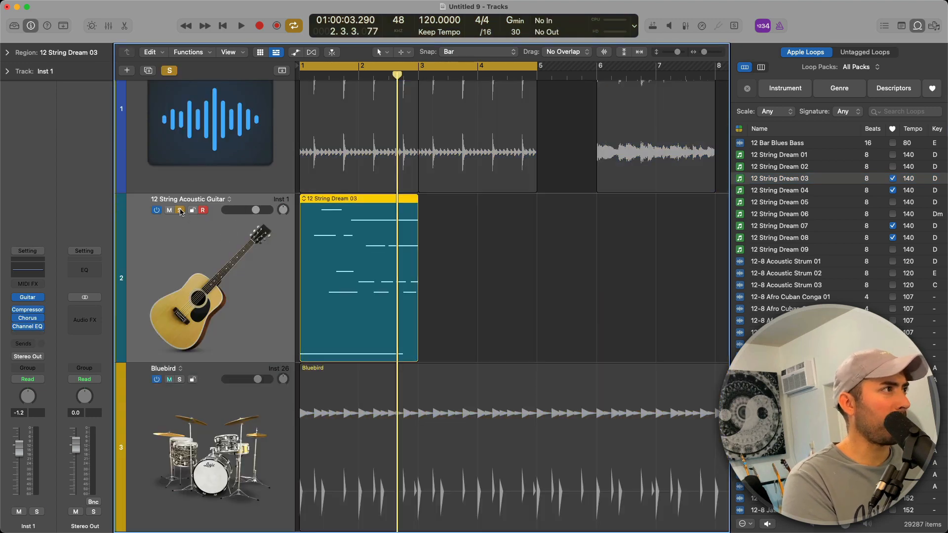
key(space)
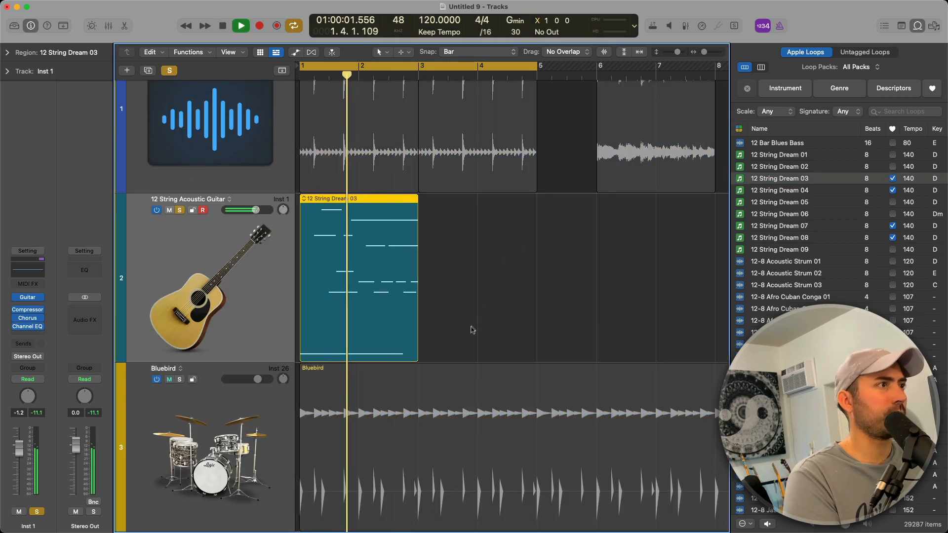
key(space)
key(super+r)
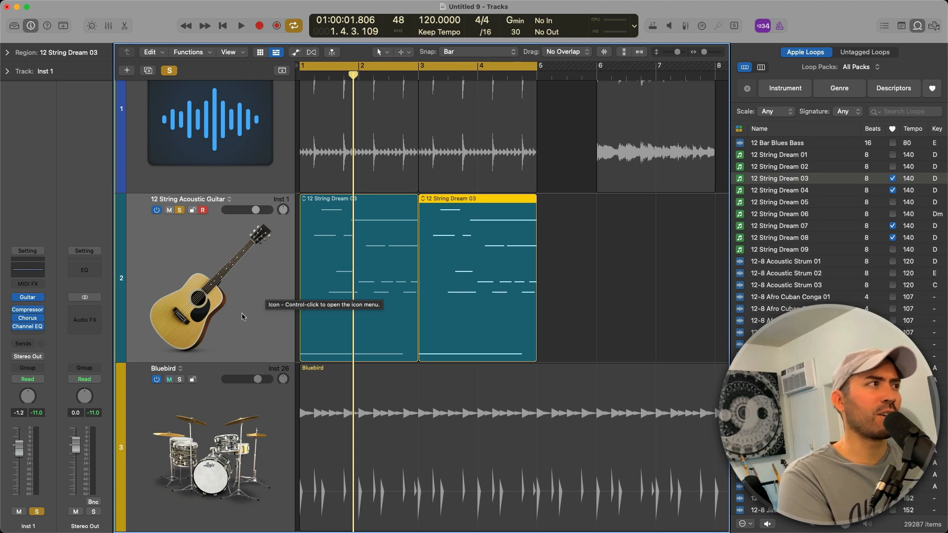
Step: Solo the Finn - Tambourine Straight 16th audio track instead of the guitar track and play it
scroll(212, 197, up, 3)
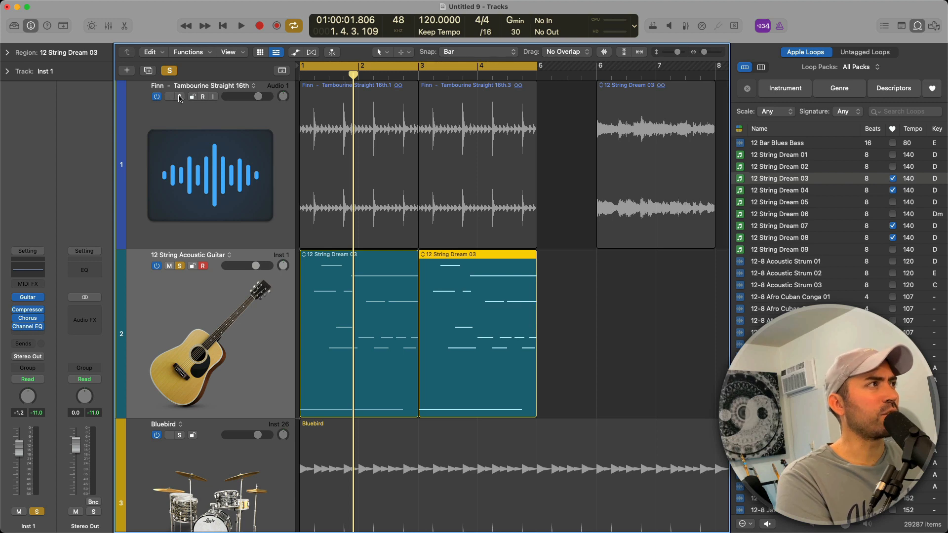
click(180, 97)
key(space)
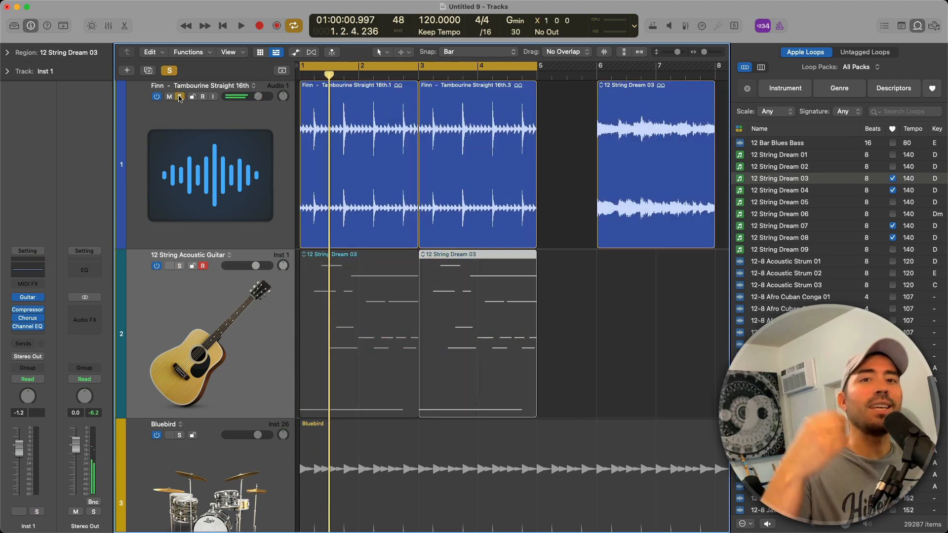
Step: Browse the audio effect plug-ins available for the tambourine audio track, and unsolo the track
click(171, 141)
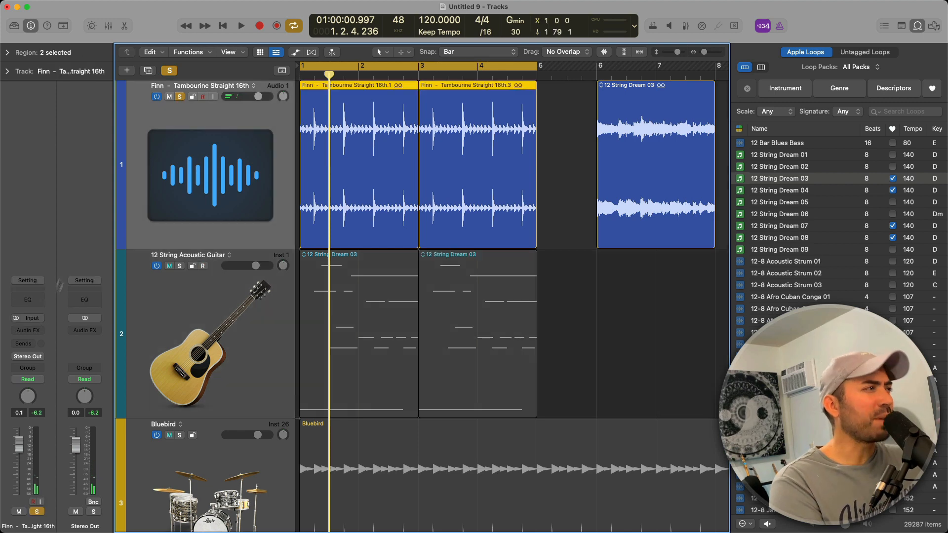
click(41, 331)
mouse_move(55, 450)
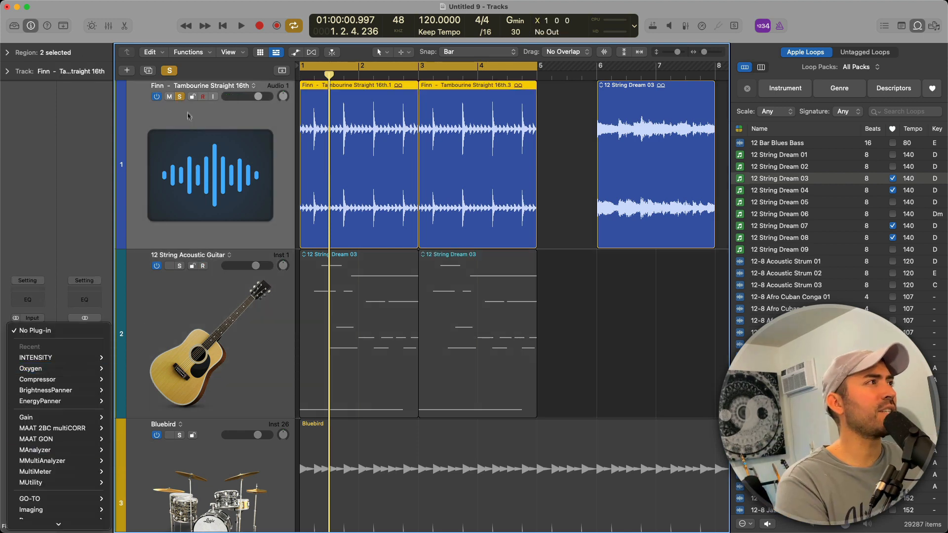
click(180, 97)
click(180, 99)
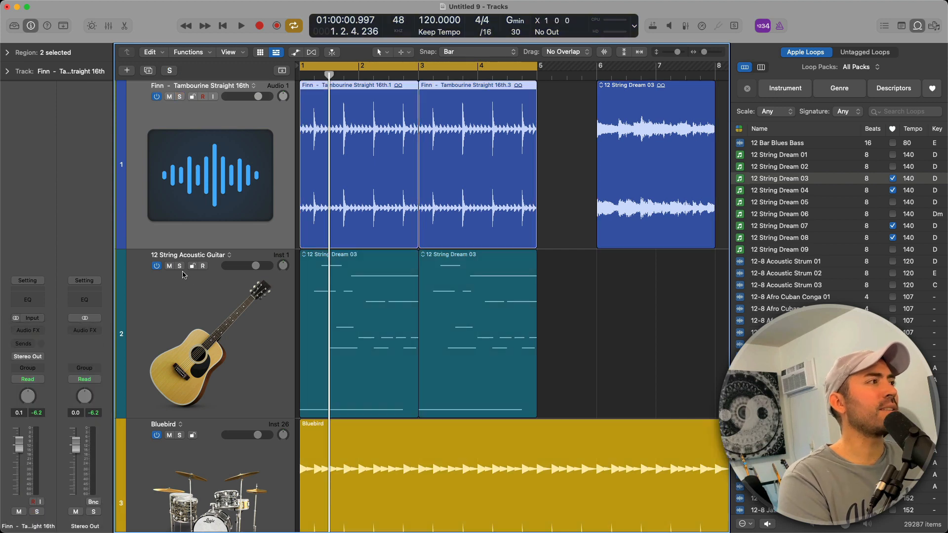
Step: Replace the Guitar instrument on the 12 String Acoustic Guitar track with Logic's ES2 (Synthesizer 2)
click(184, 324)
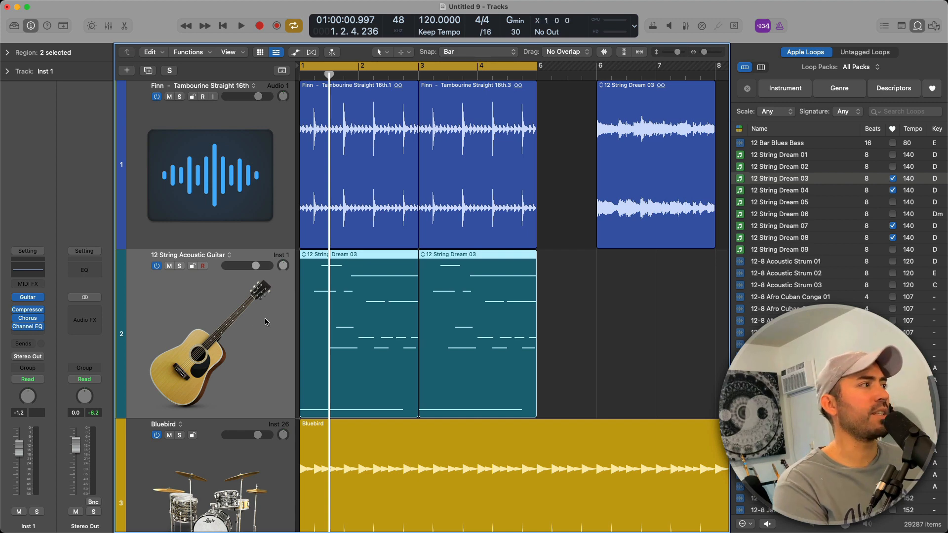
click(41, 299)
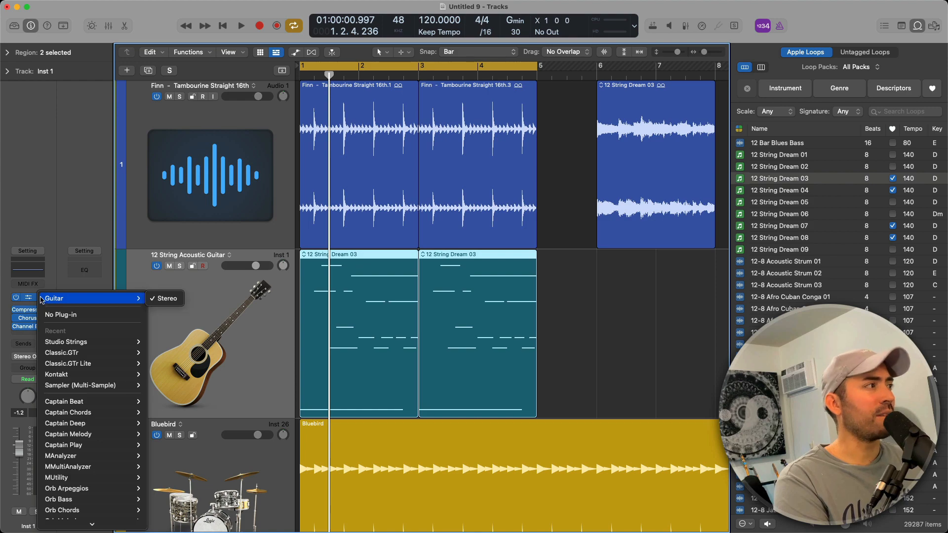
click(49, 298)
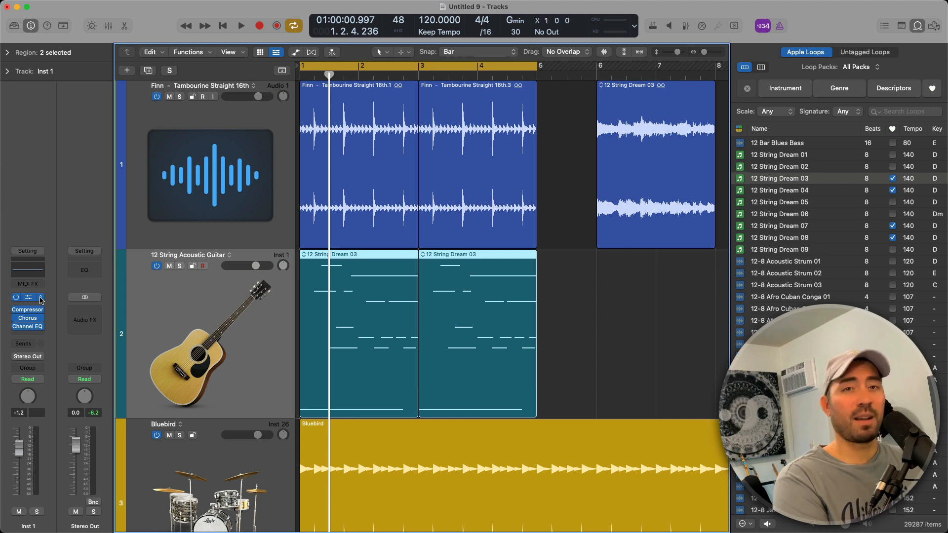
click(41, 297)
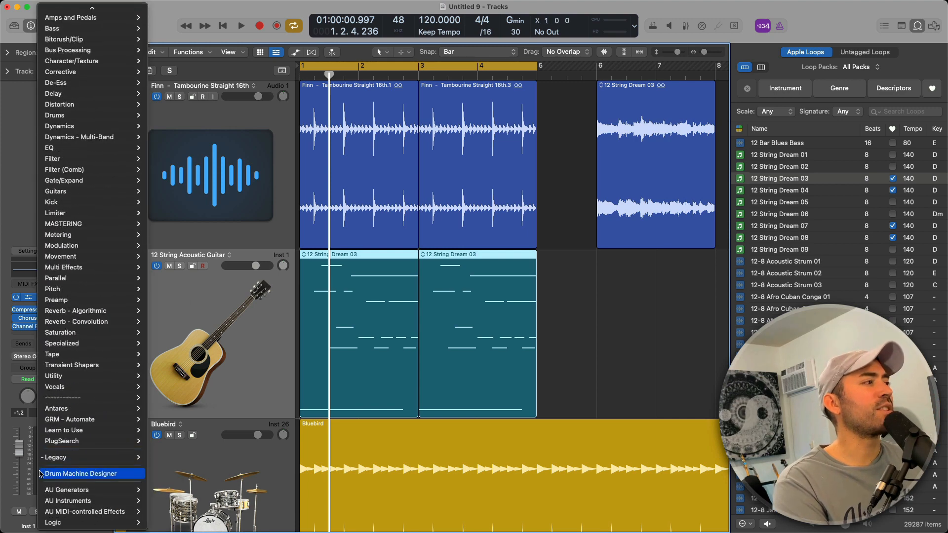
mouse_move(68, 525)
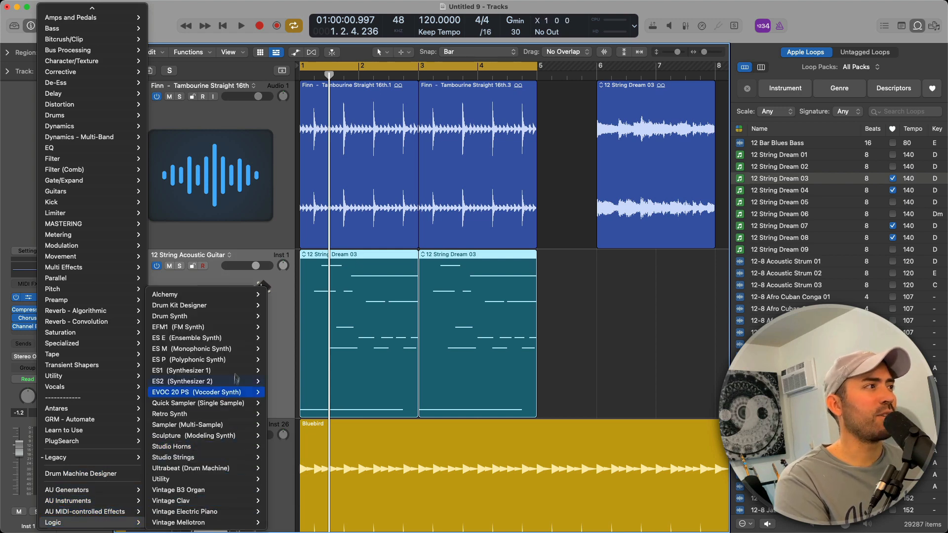
mouse_move(236, 331)
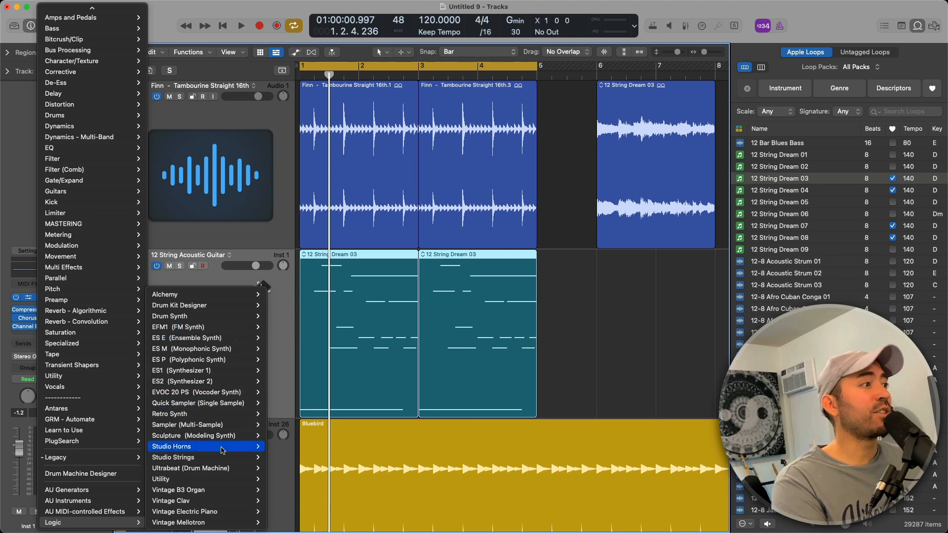
mouse_move(222, 459)
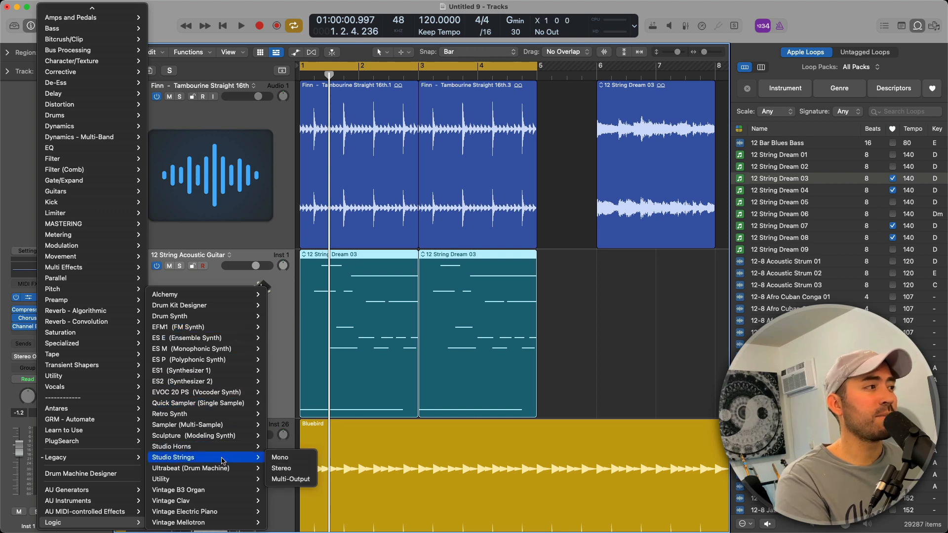
mouse_move(236, 383)
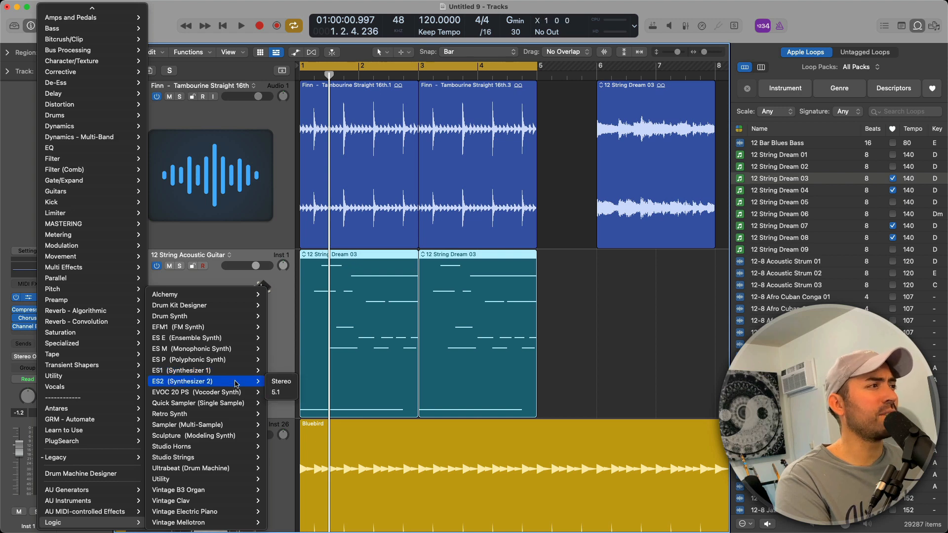
click(236, 383)
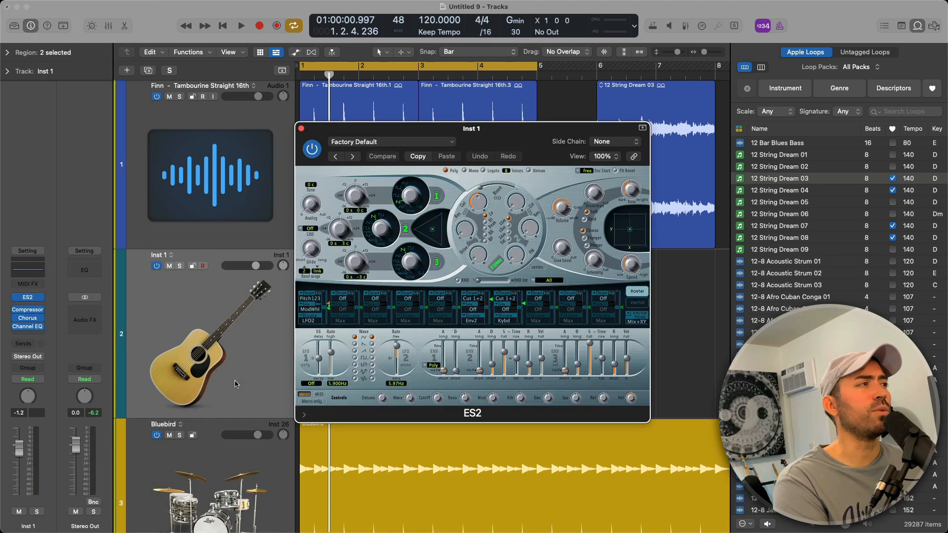
Step: Load the Miami Lead preset from 01 Synth Leads in ES2 and close the plug-in window
click(362, 144)
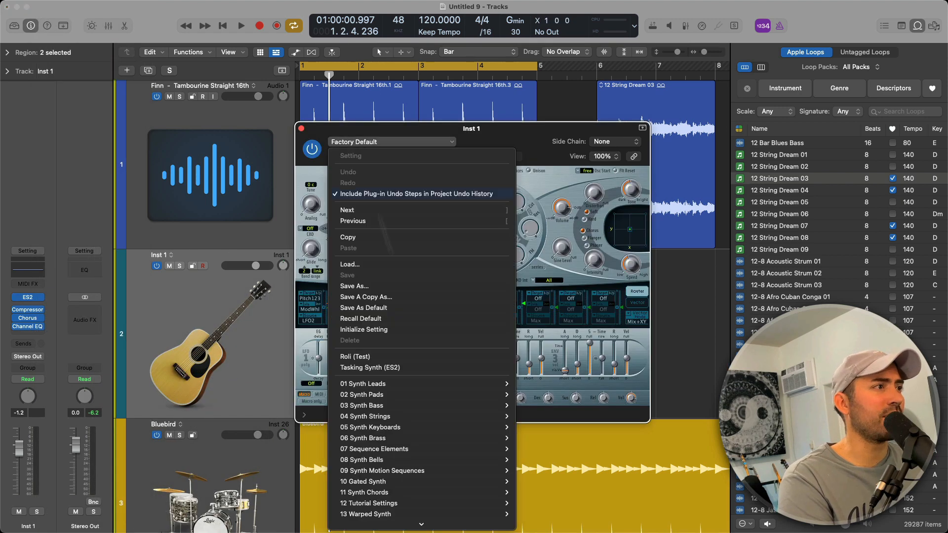
mouse_move(459, 388)
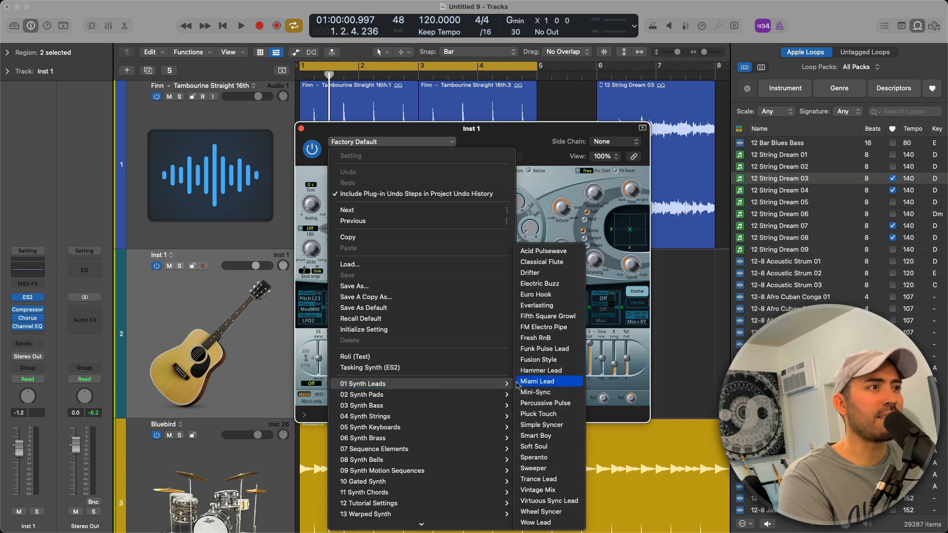
click(537, 382)
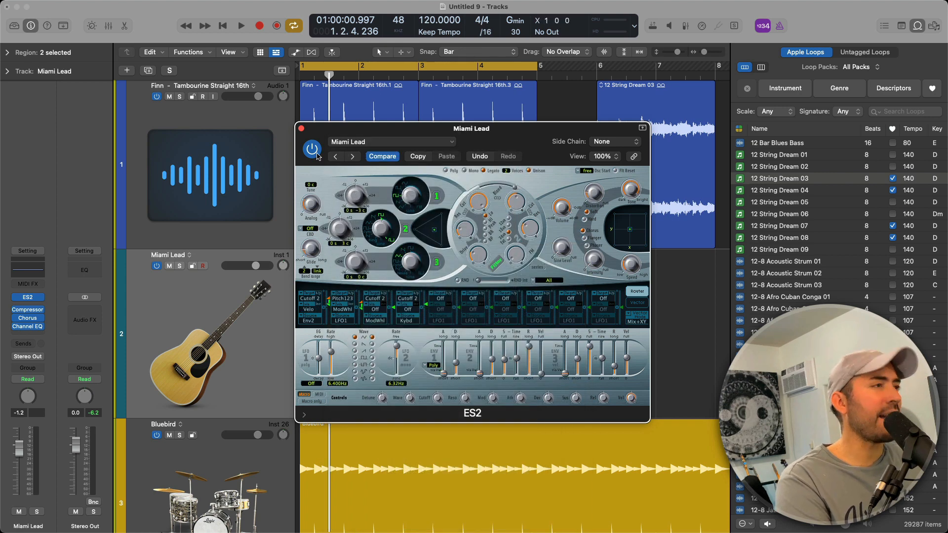
click(300, 129)
Step: Play the Miami Lead track soloed to hear the MIDI regions through the synth, and unsolo it
click(180, 266)
key(space)
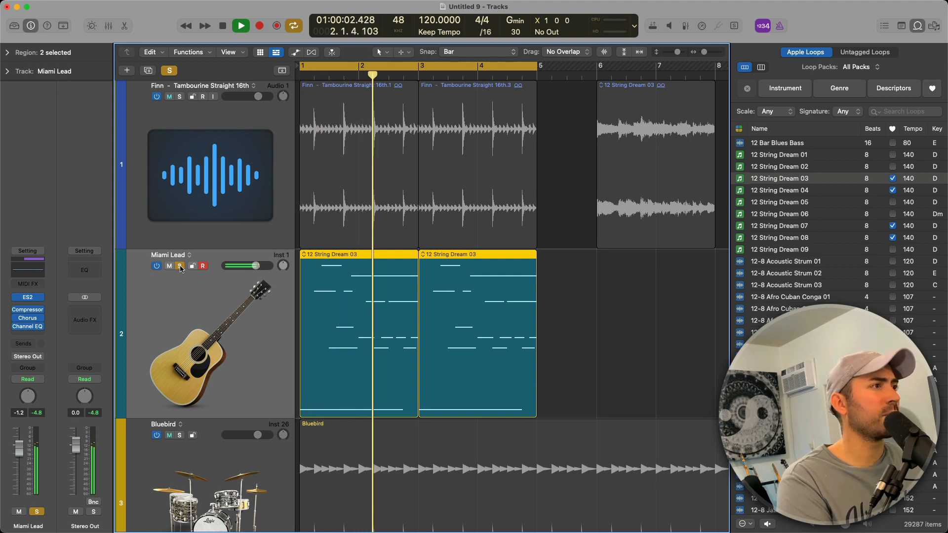
key(space)
click(179, 266)
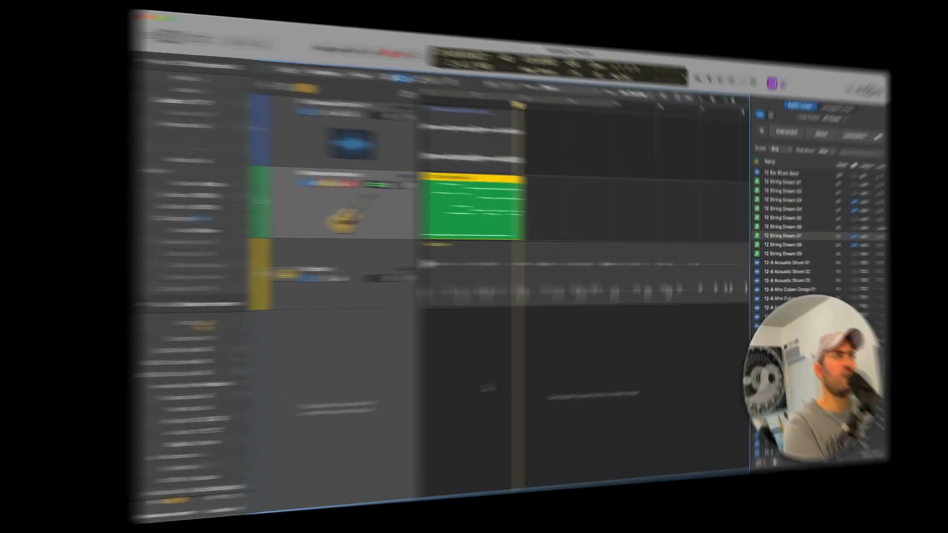
Step: Unsolo the Software Instrument track and select the 12-8 Acoustic Strum 01, Software Instrument and Trap Door tracks in turn to compare them
key(s)
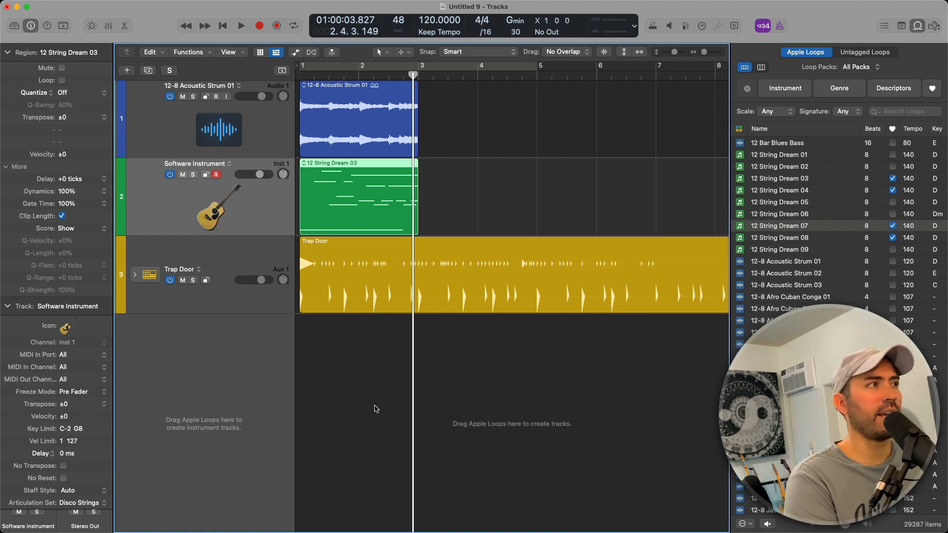
click(254, 126)
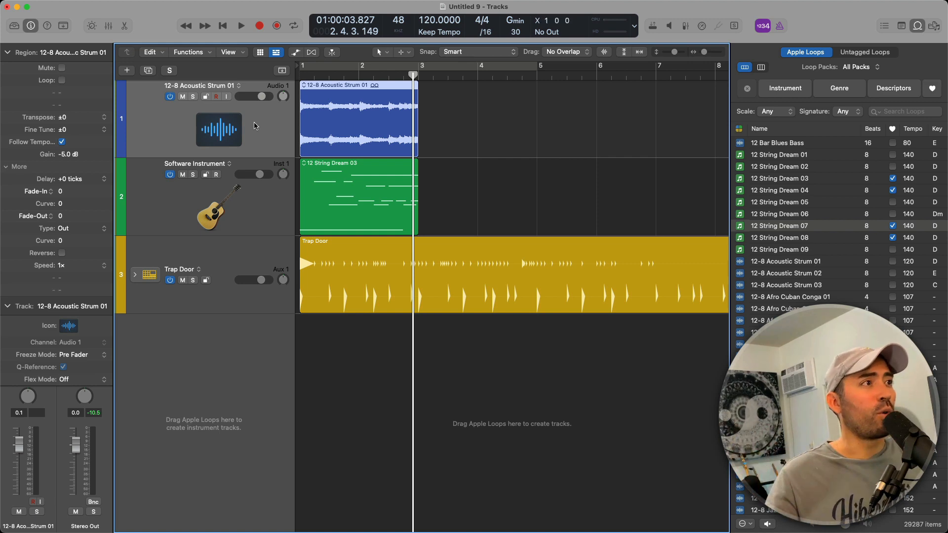
key(Down)
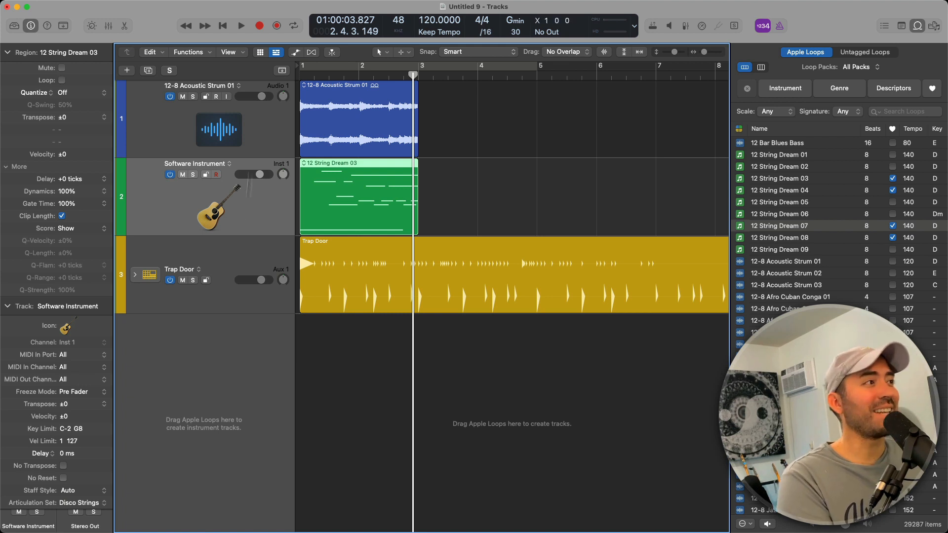
click(232, 265)
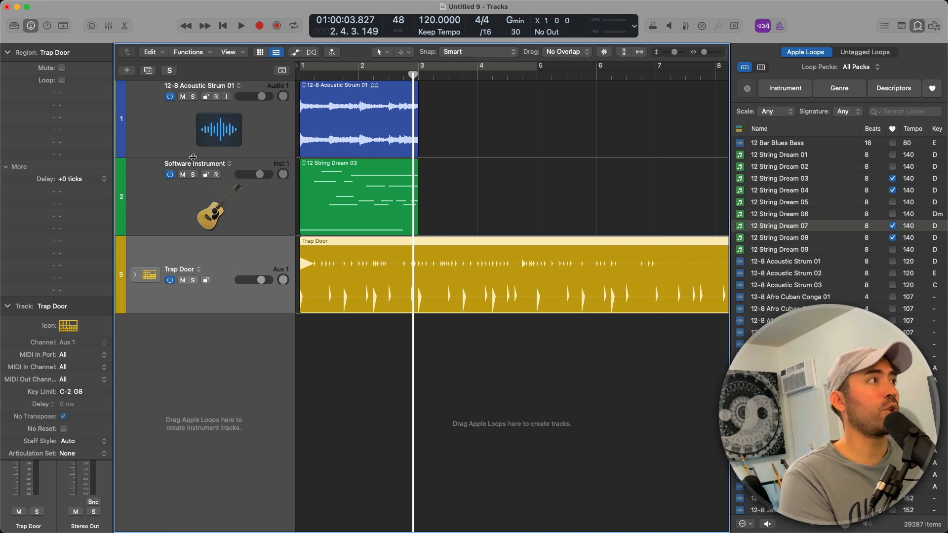
Step: Delete the 12-8 Acoustic Strum 01 region from the audio track
click(334, 128)
key(Delete)
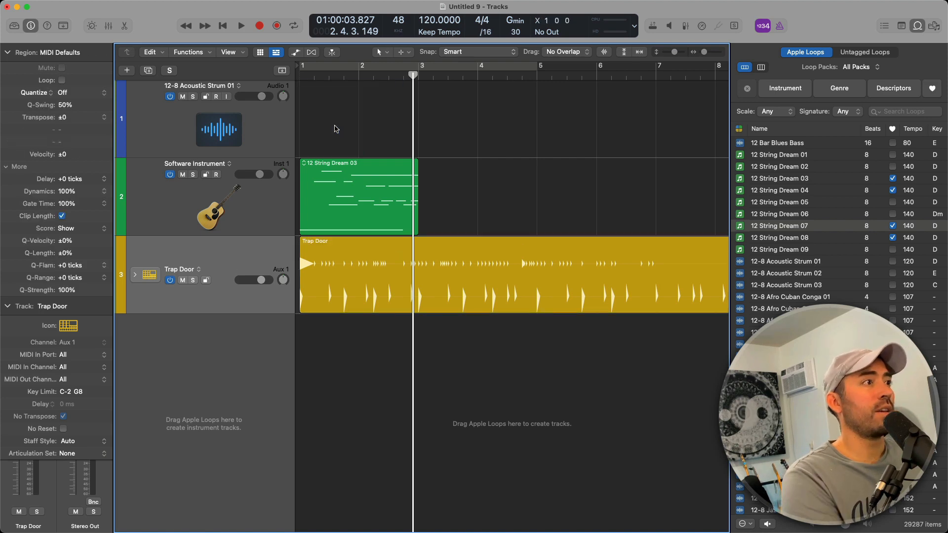
Step: Play the Trap Door Drummer region from the start with the Software Instrument track muted, and unmute that track
click(357, 265)
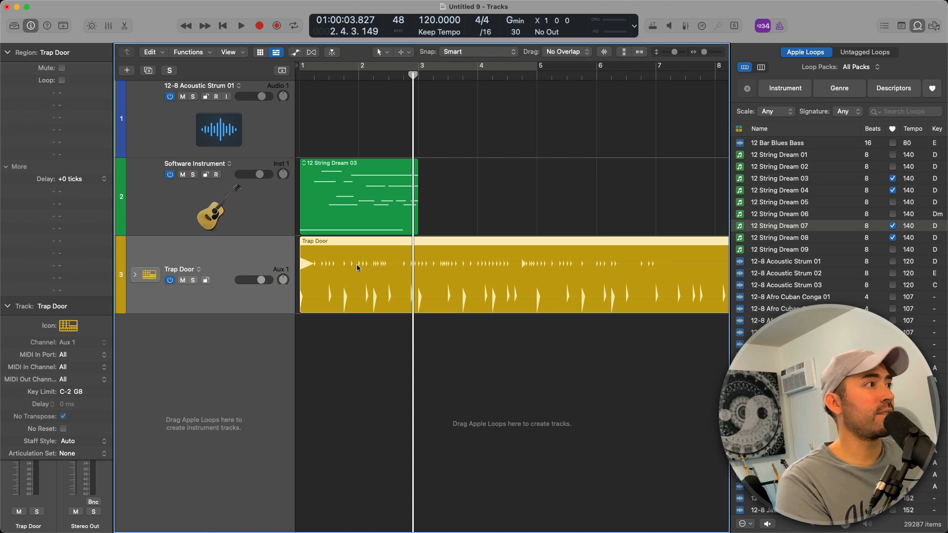
click(183, 175)
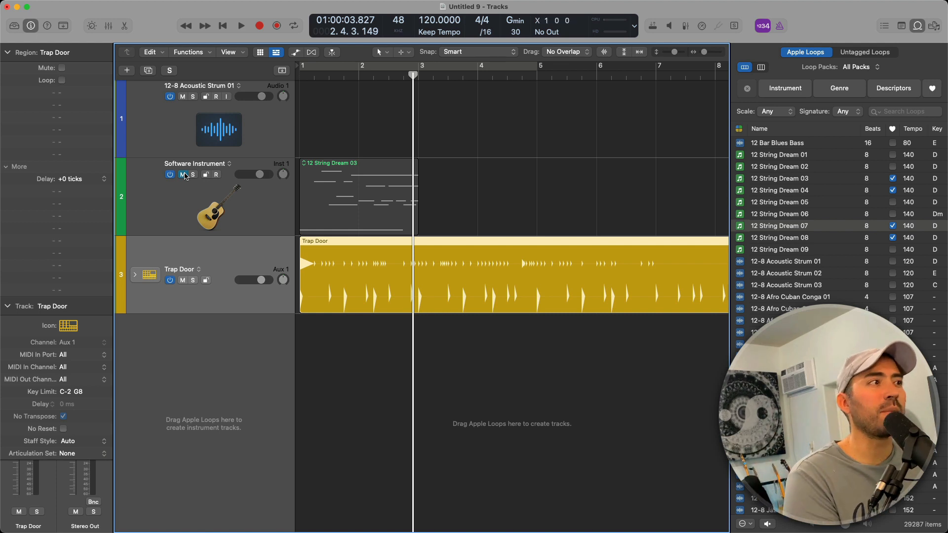
key(Return)
key(space)
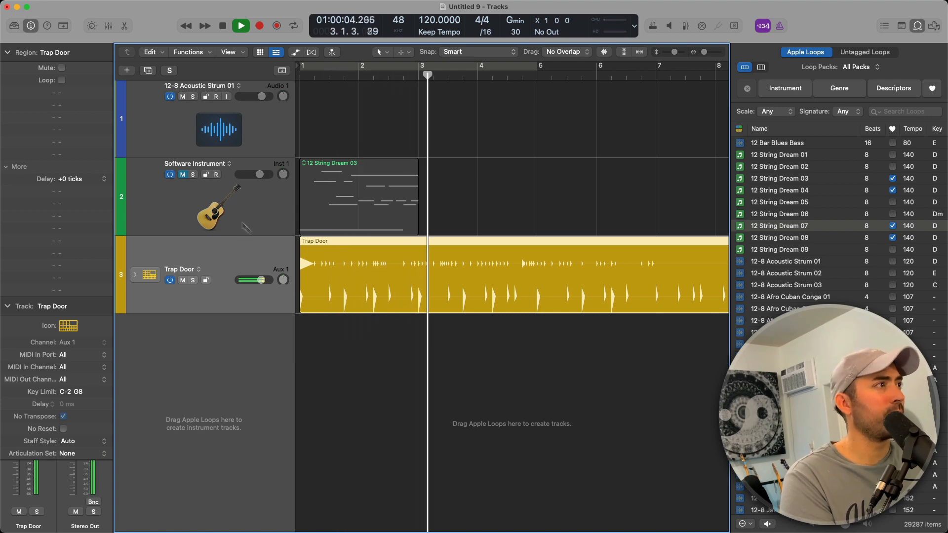
key(space)
click(183, 174)
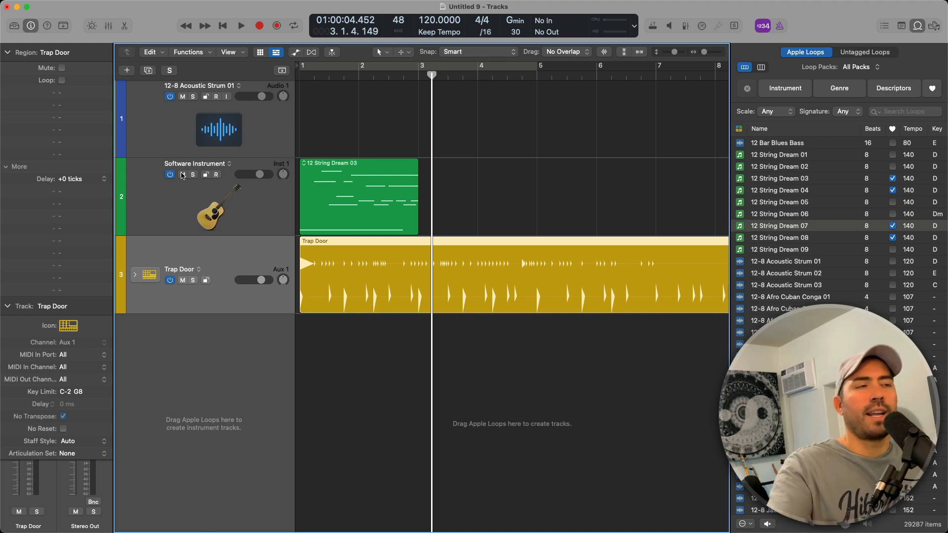
Step: Split the Trap Door region at bar 3 and delete the part after the split
click(427, 249)
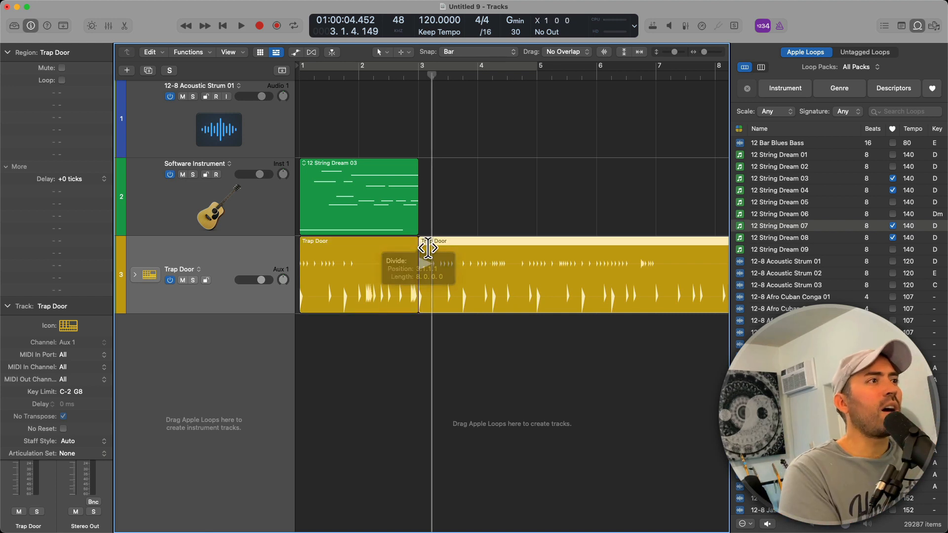
key(Delete)
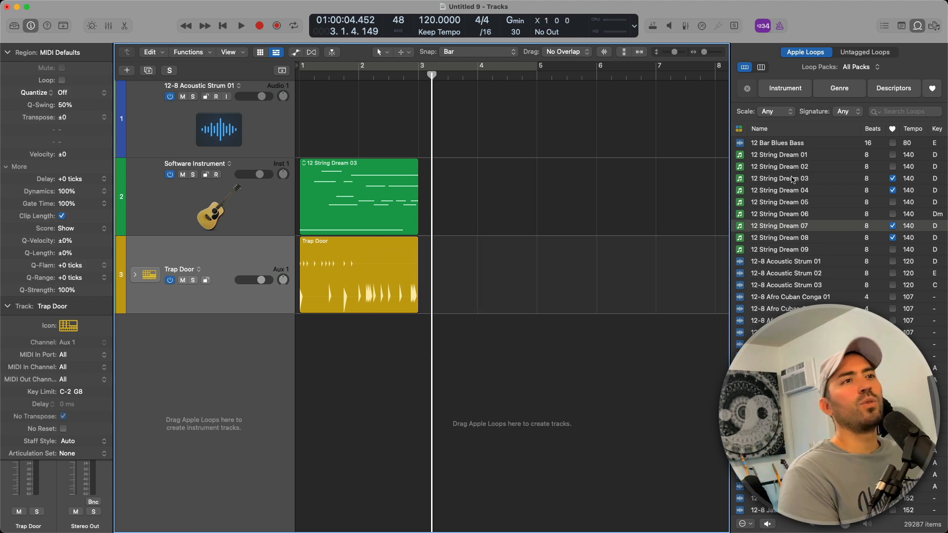
Step: Search the Apple Loops for "tambo" and add Finn - Tambourine Straight 16th to the audio track at bar 1
scroll(779, 147, down, 10)
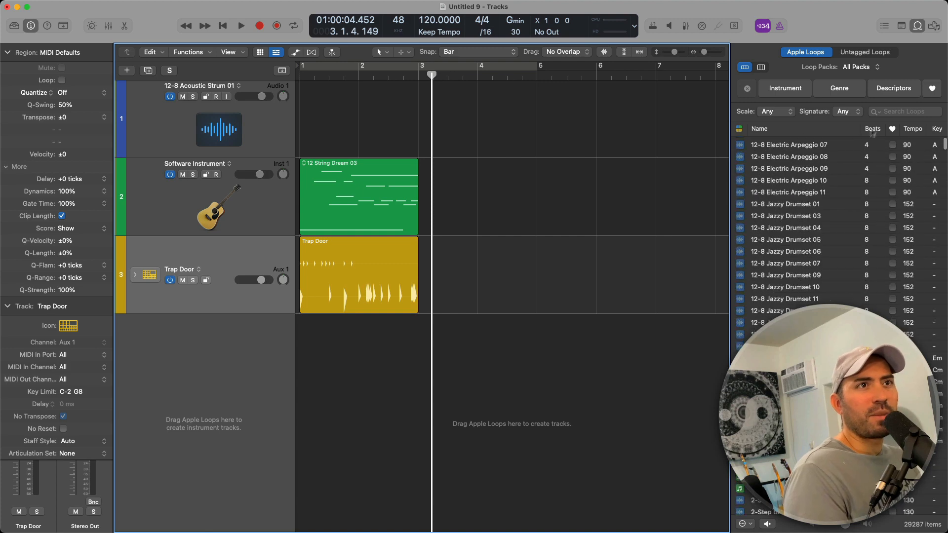
click(899, 113)
text(ta)
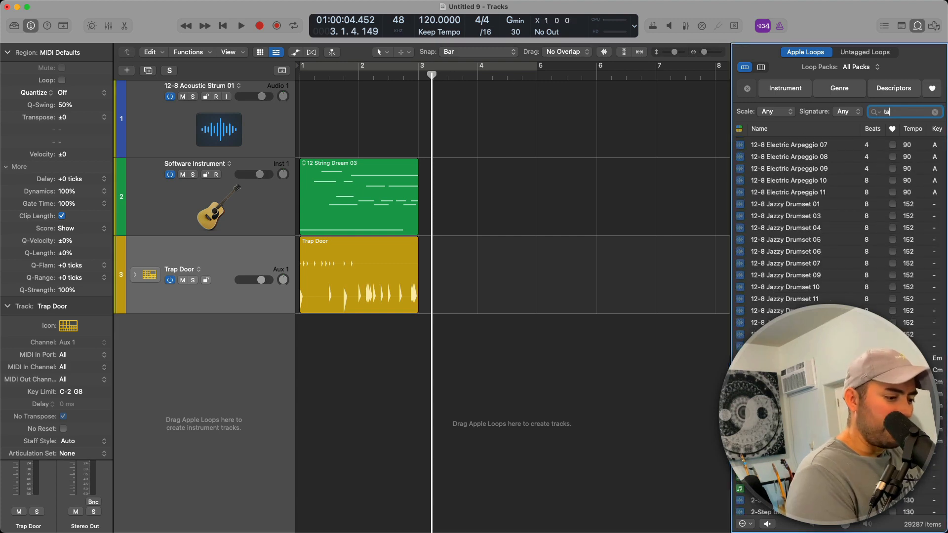
text(mbo)
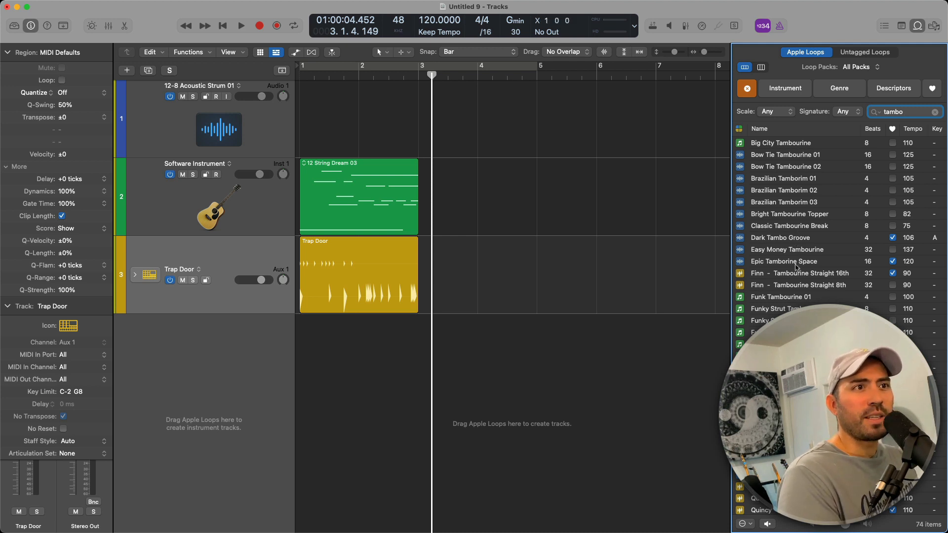
drag(792, 273, 316, 123)
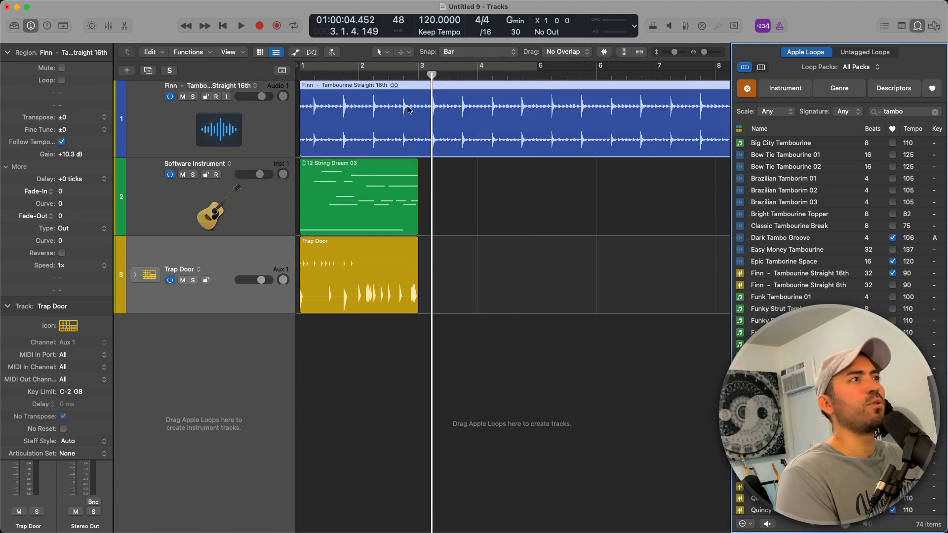
Step: Split the tambourine region at bar 3, delete the part after the split, and return the playhead to the start
key(super+t)
click(441, 112)
key(Delete)
key(Return)
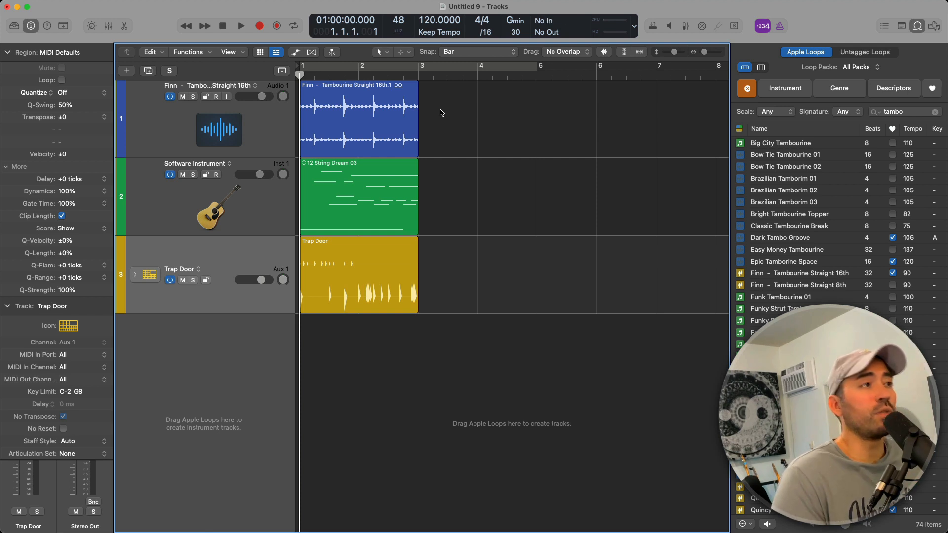
Step: Repeat the regions on all three tracks once and set the cycle range to bars 1 through 5
key(super+a)
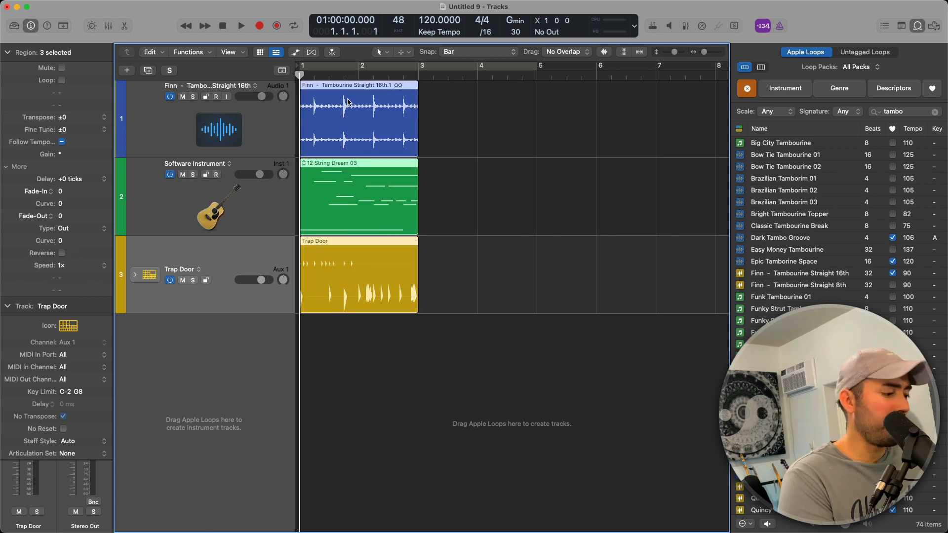
key(super+r)
key(super+u)
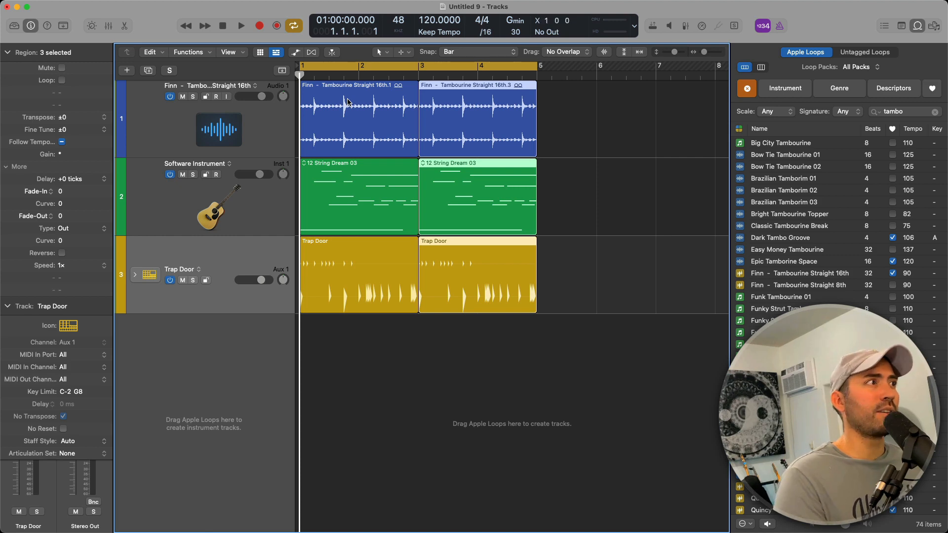
Step: Play the tambourine audio track soloed, and unsolo it
click(195, 143)
click(192, 97)
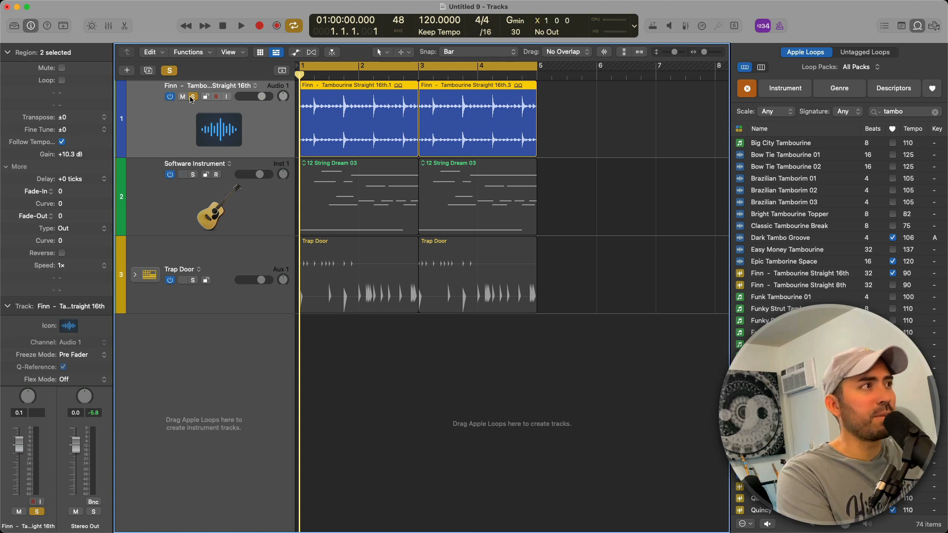
key(space)
click(192, 96)
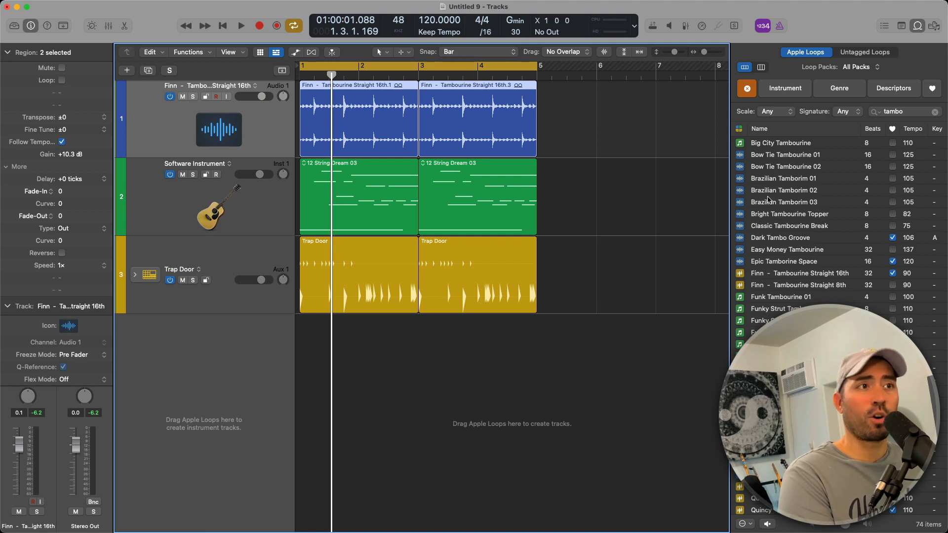
Step: Select the first 12 String Dream 03 region and the Trap Door track in turn to compare them
click(378, 199)
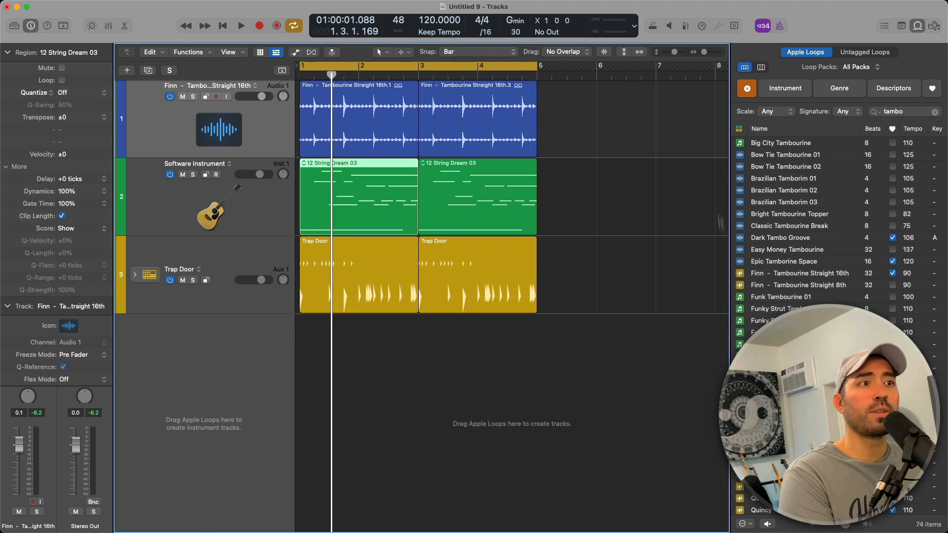
drag(770, 314, 286, 258)
click(237, 258)
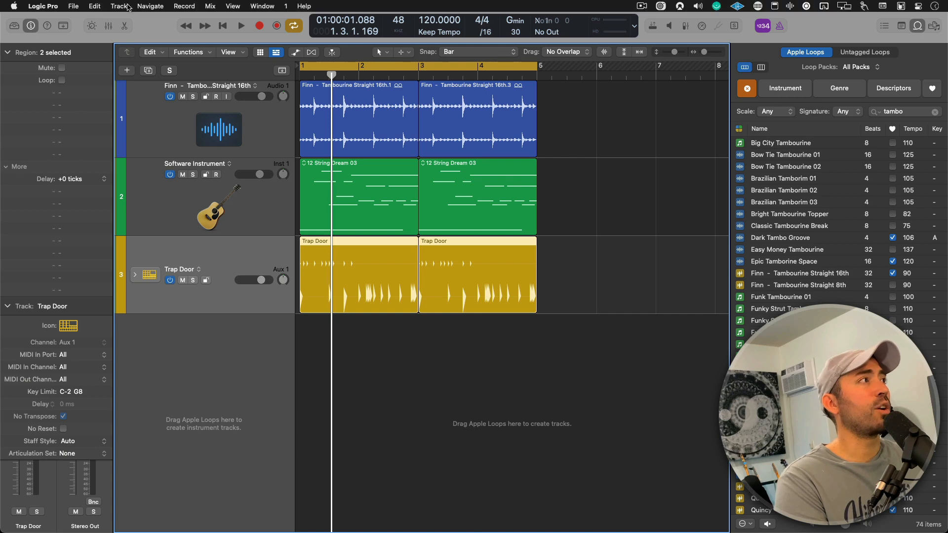
Step: Create a new Drummer track with the Songwriter genre and delete the Trap Door track
click(124, 6)
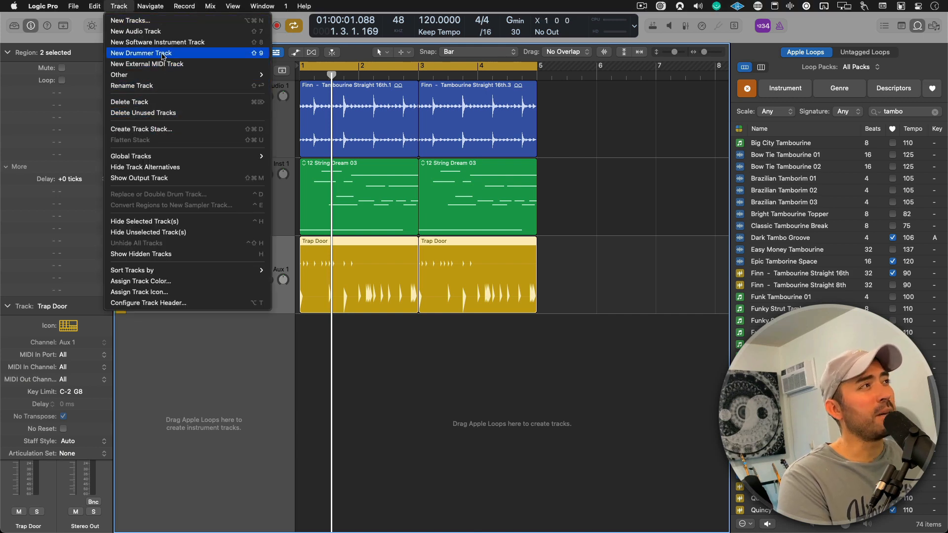
click(162, 24)
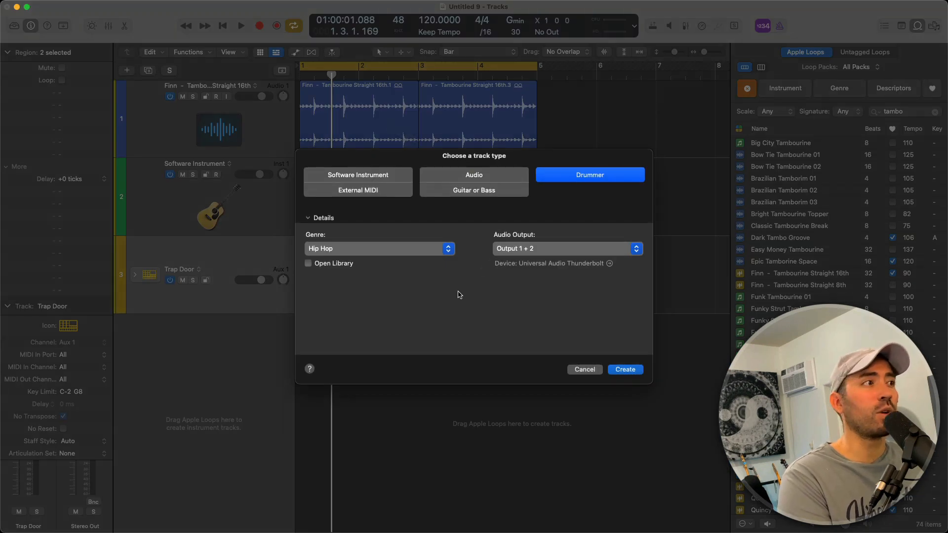
click(448, 250)
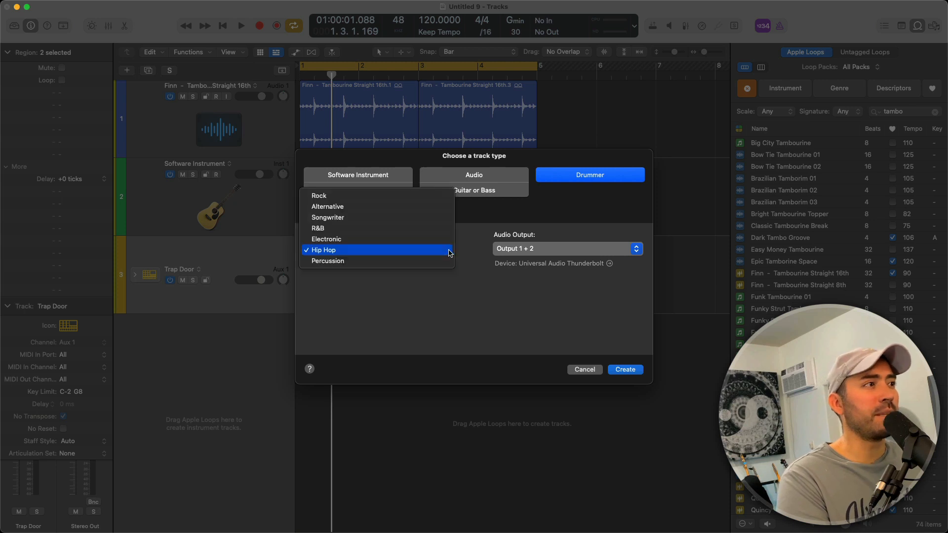
click(438, 220)
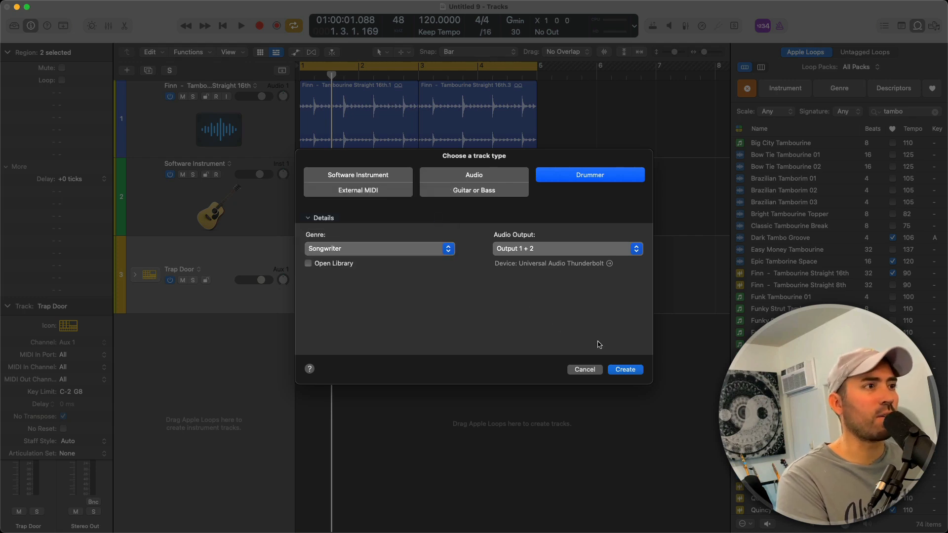
click(624, 369)
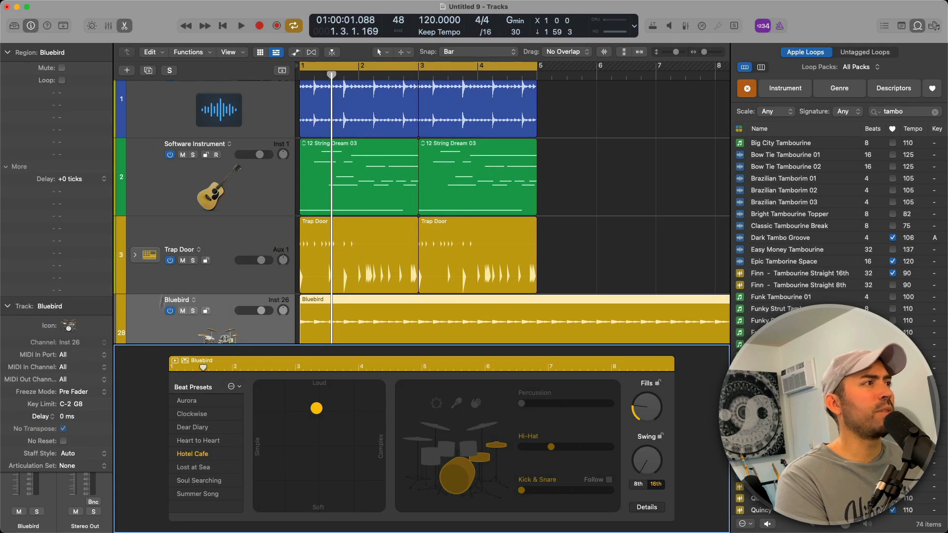
click(197, 240)
key(super+BackSpace)
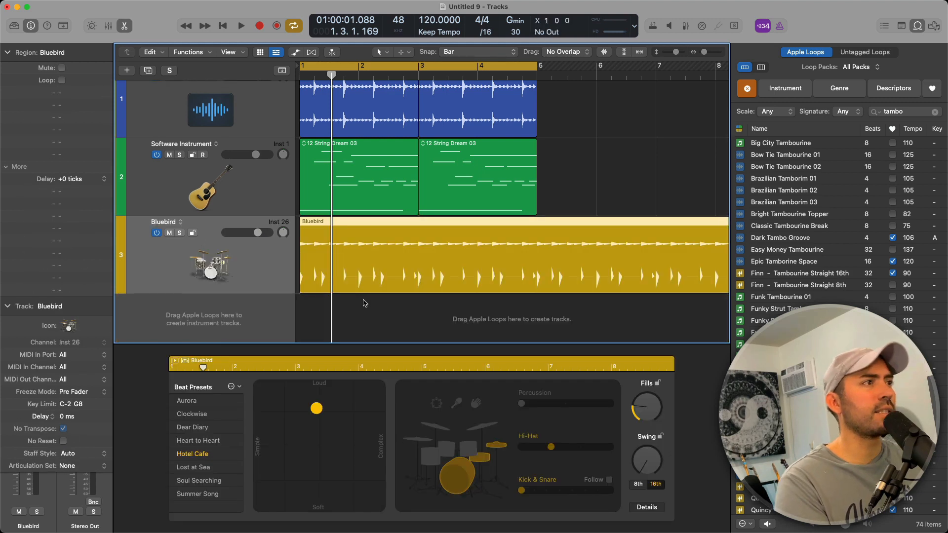
Step: Play the arrangement with the Bluebird Drummer track, stop playback and hide the Drummer editor
key(space)
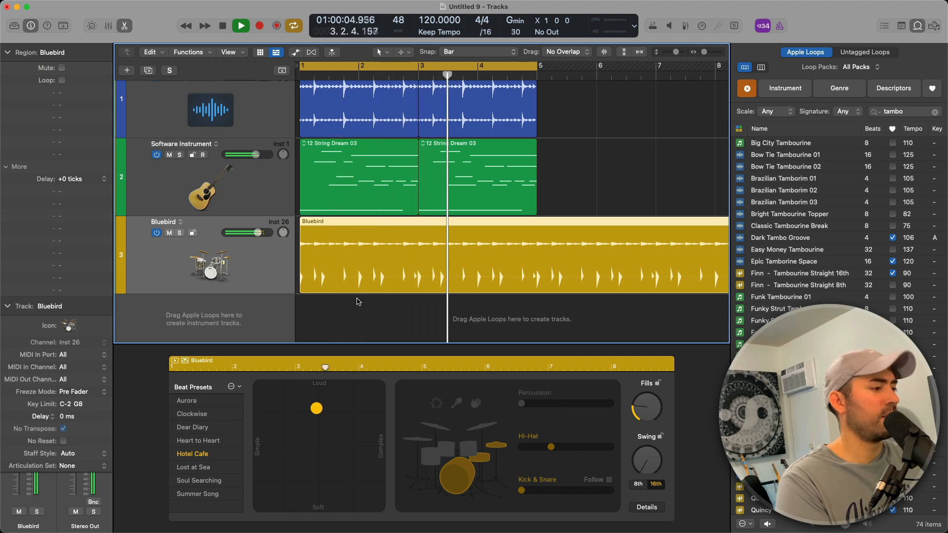
key(space)
key(e)
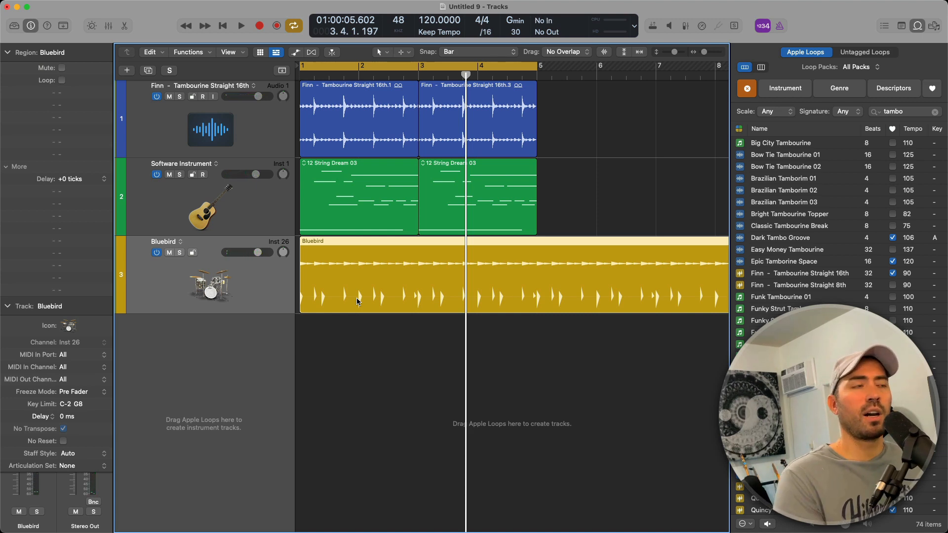
Step: Select the tambourine, Software Instrument and Bluebird tracks in turn to compare the three track types
click(247, 122)
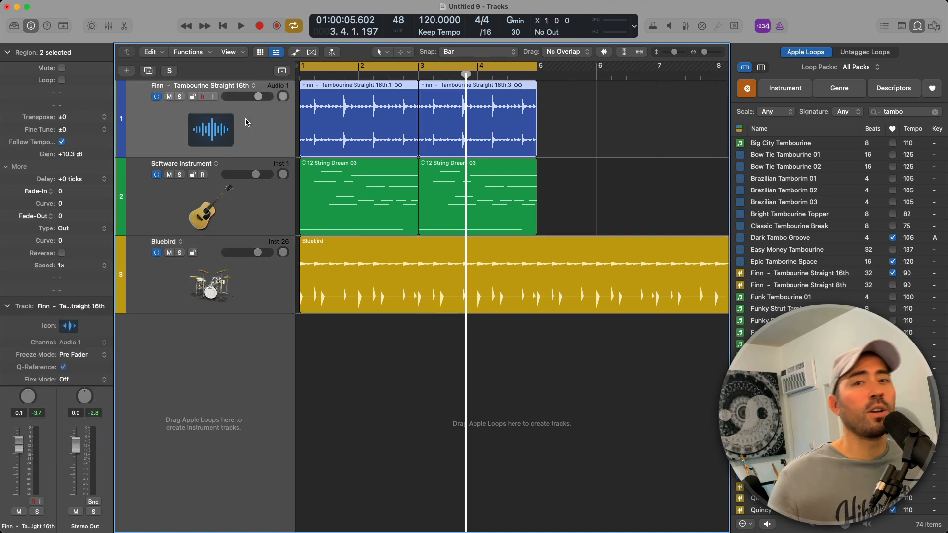
click(235, 192)
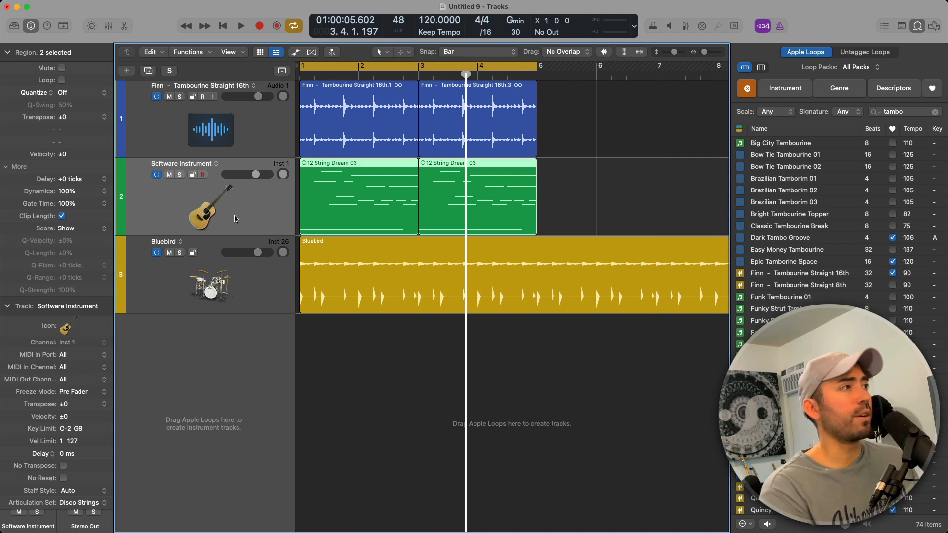
click(242, 282)
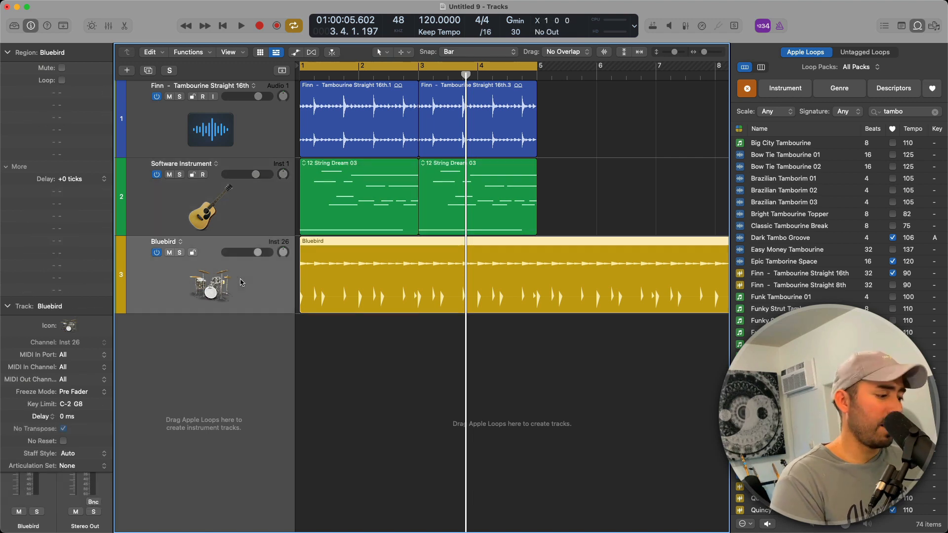
Step: Examine the Drummer genre options for a new track and cancel without creating one
key(alt+super+n)
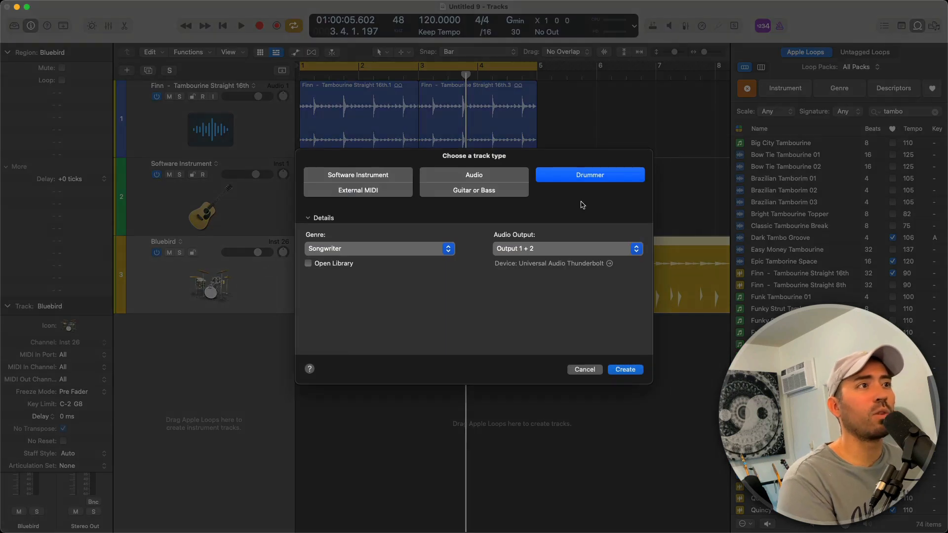
click(448, 250)
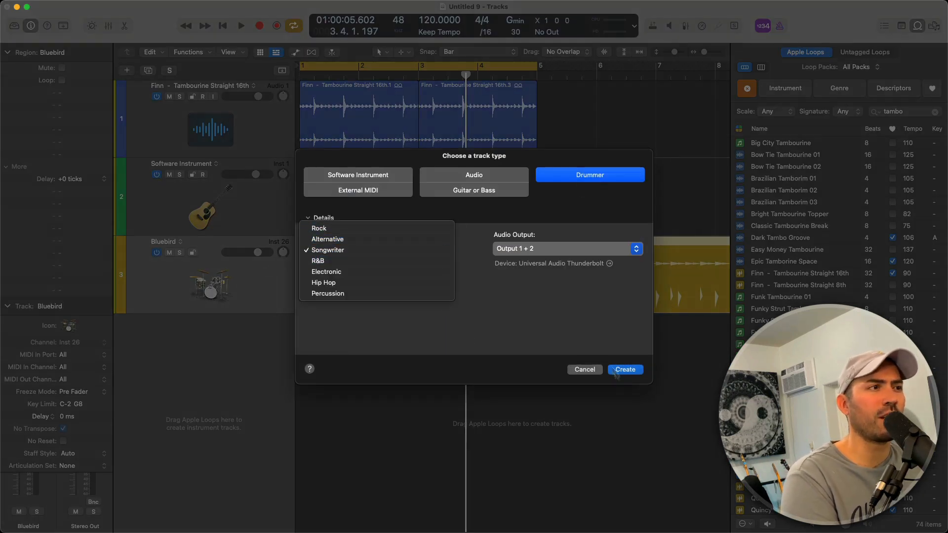
click(595, 377)
click(593, 370)
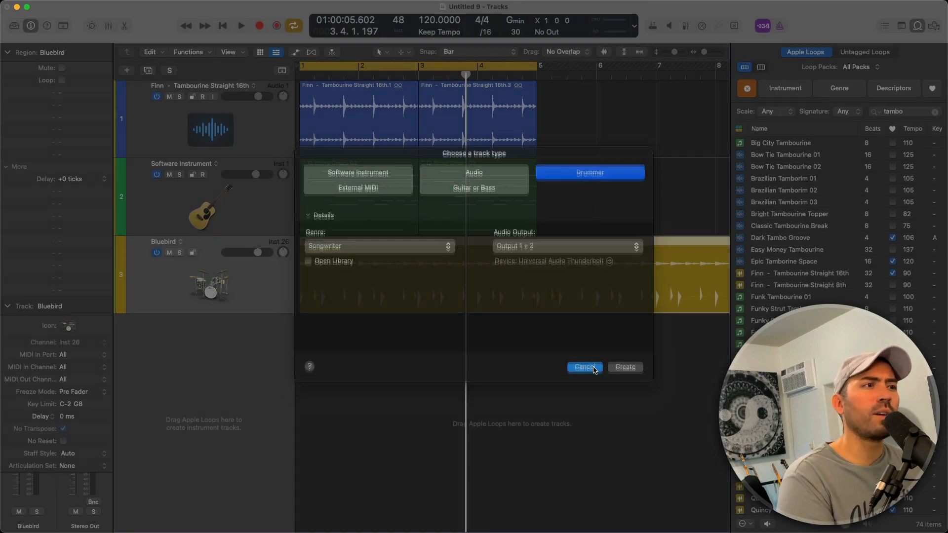